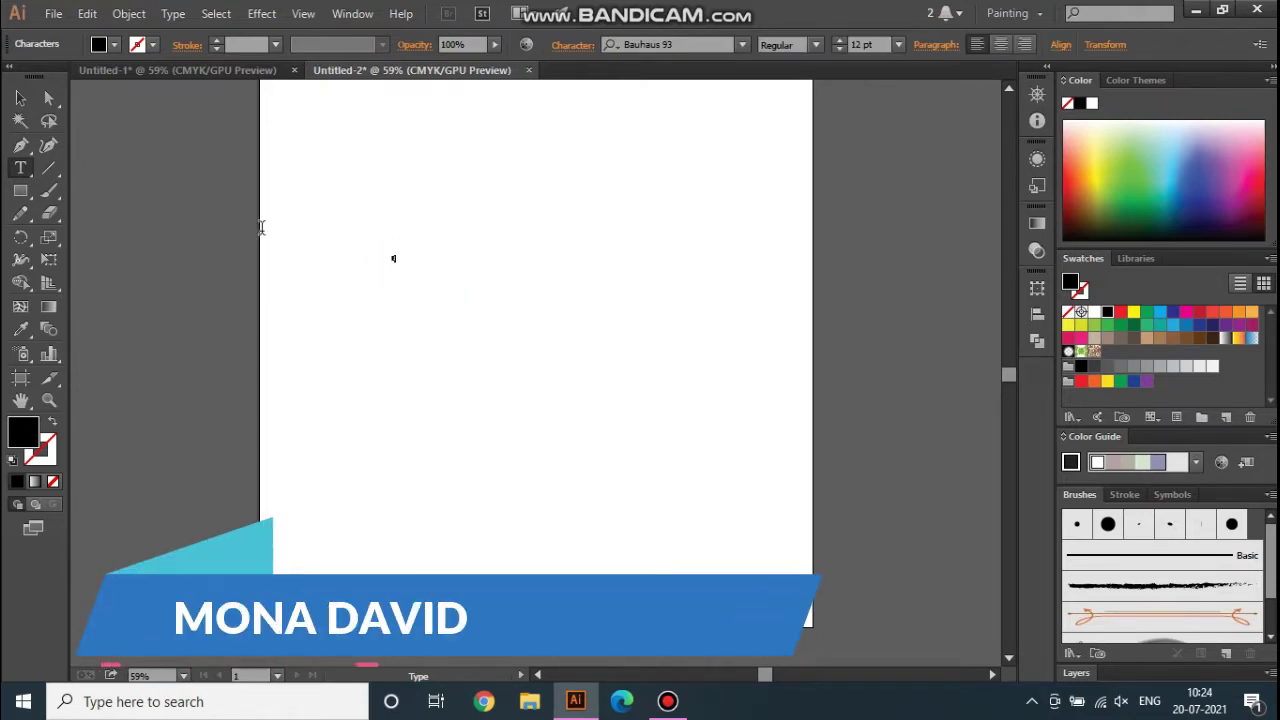
Step: Scale the new Bauhaus 93 letter B up to about 387 pt
key(Escape)
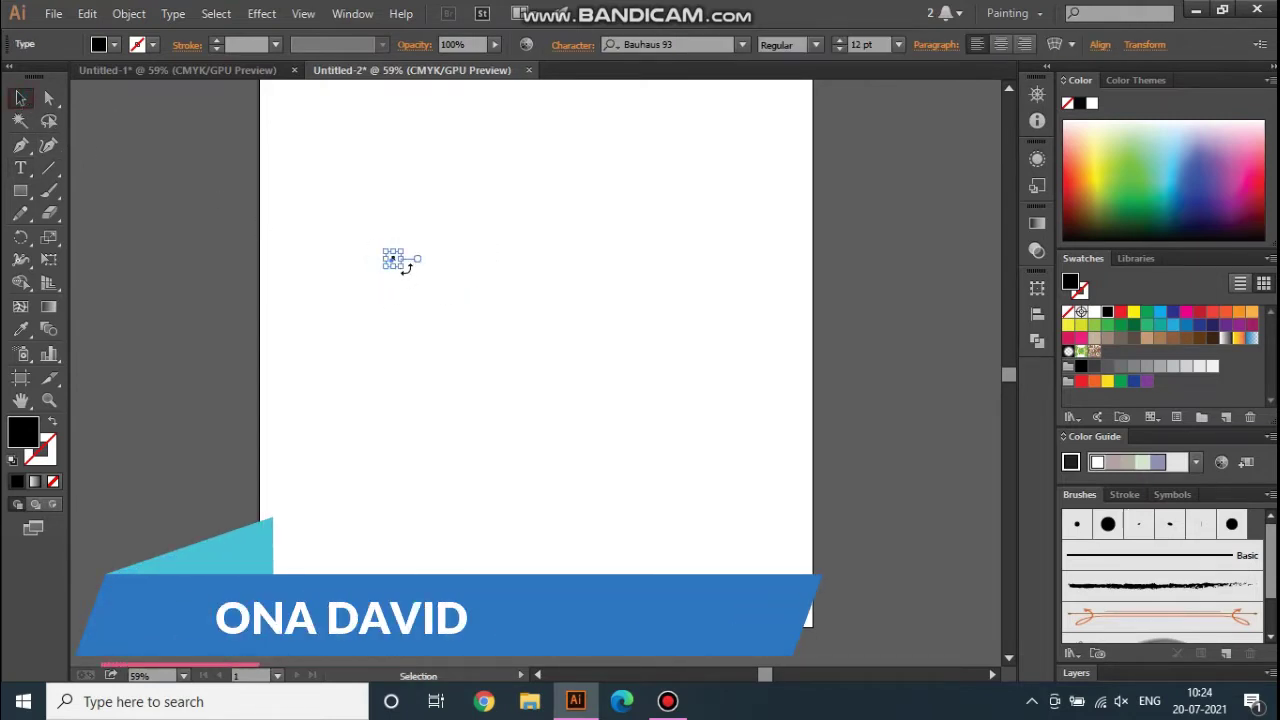
drag(404, 266, 557, 452)
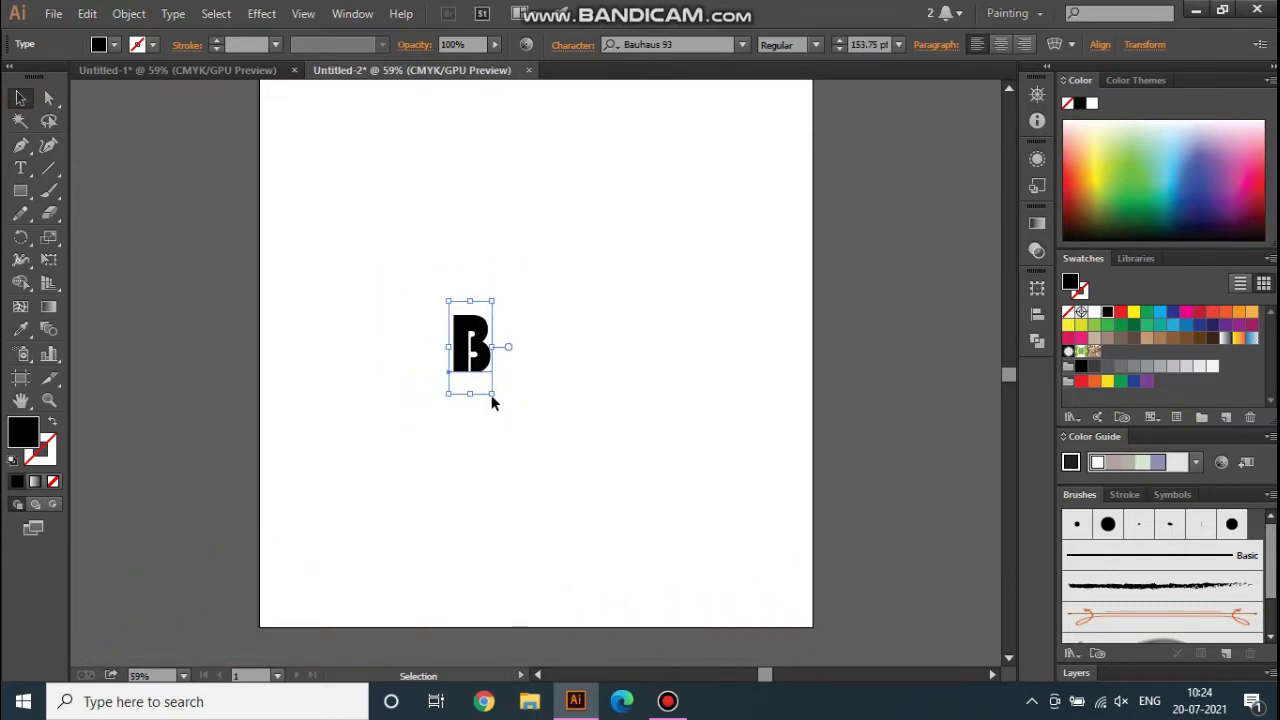
drag(491, 394, 641, 540)
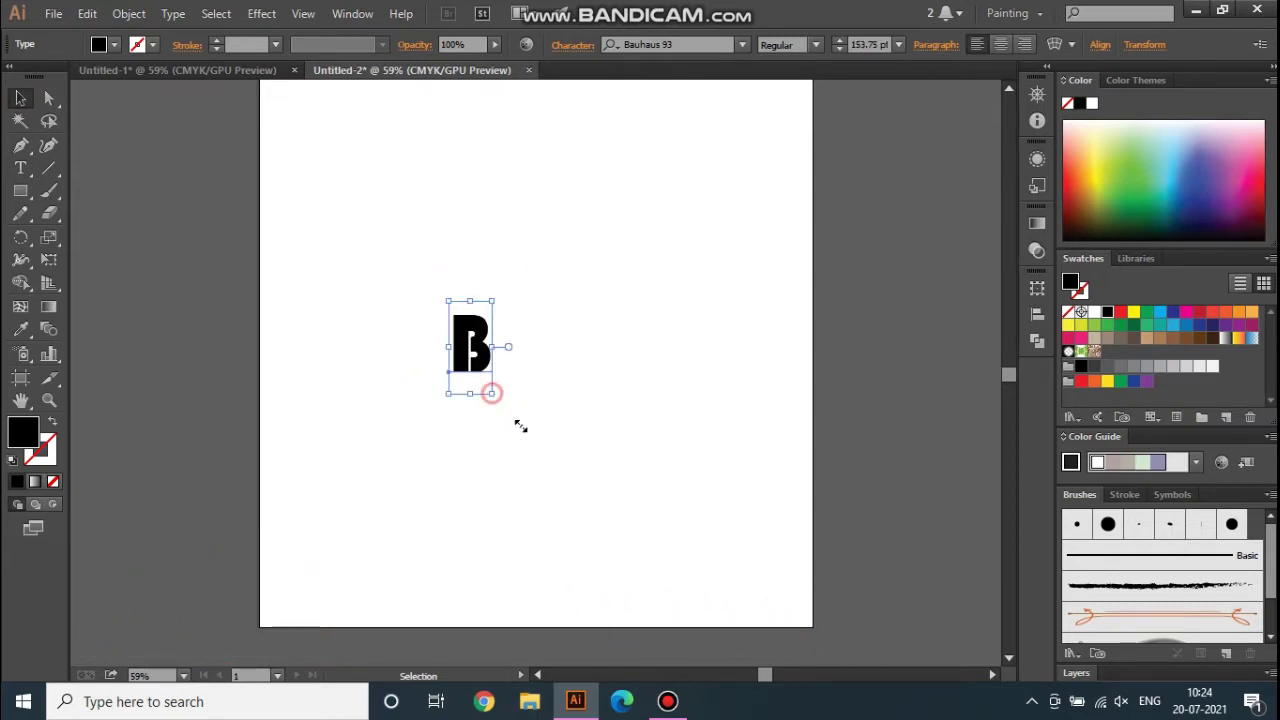
Step: Restyle the B in Bavista_Soulare, enlarge it to about 475 pt, and place it left of centre
click(737, 48)
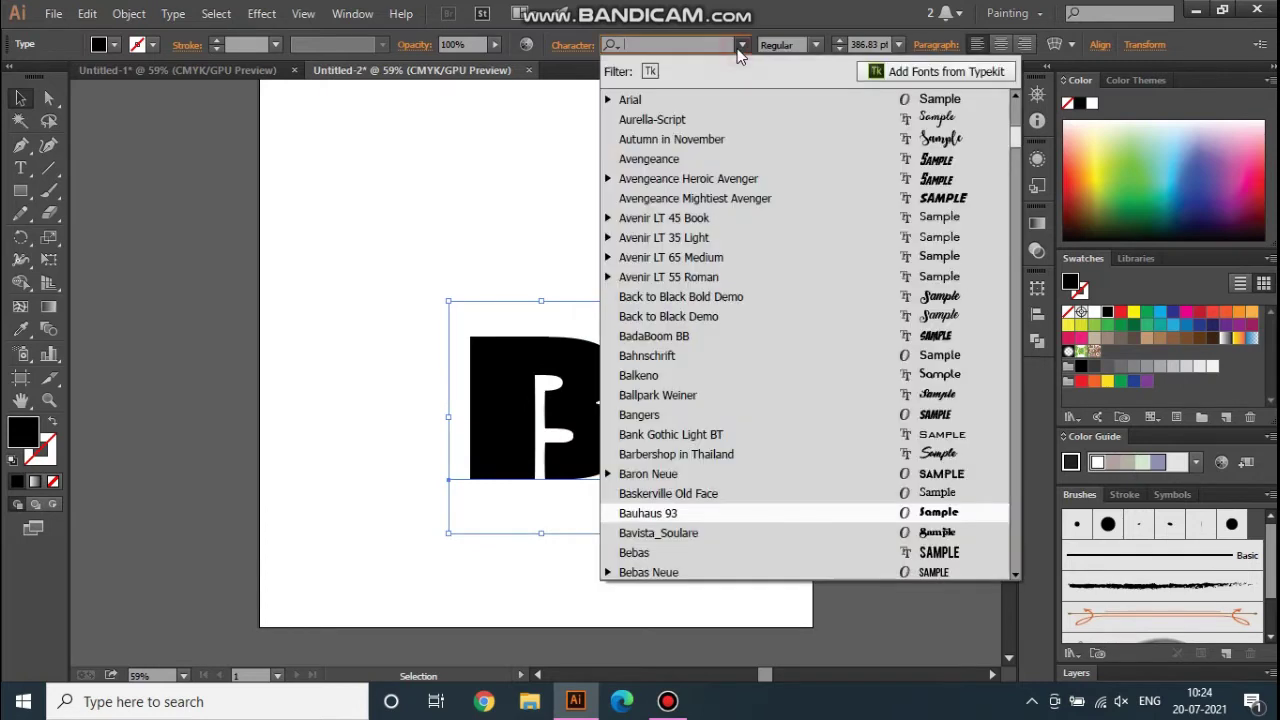
click(703, 532)
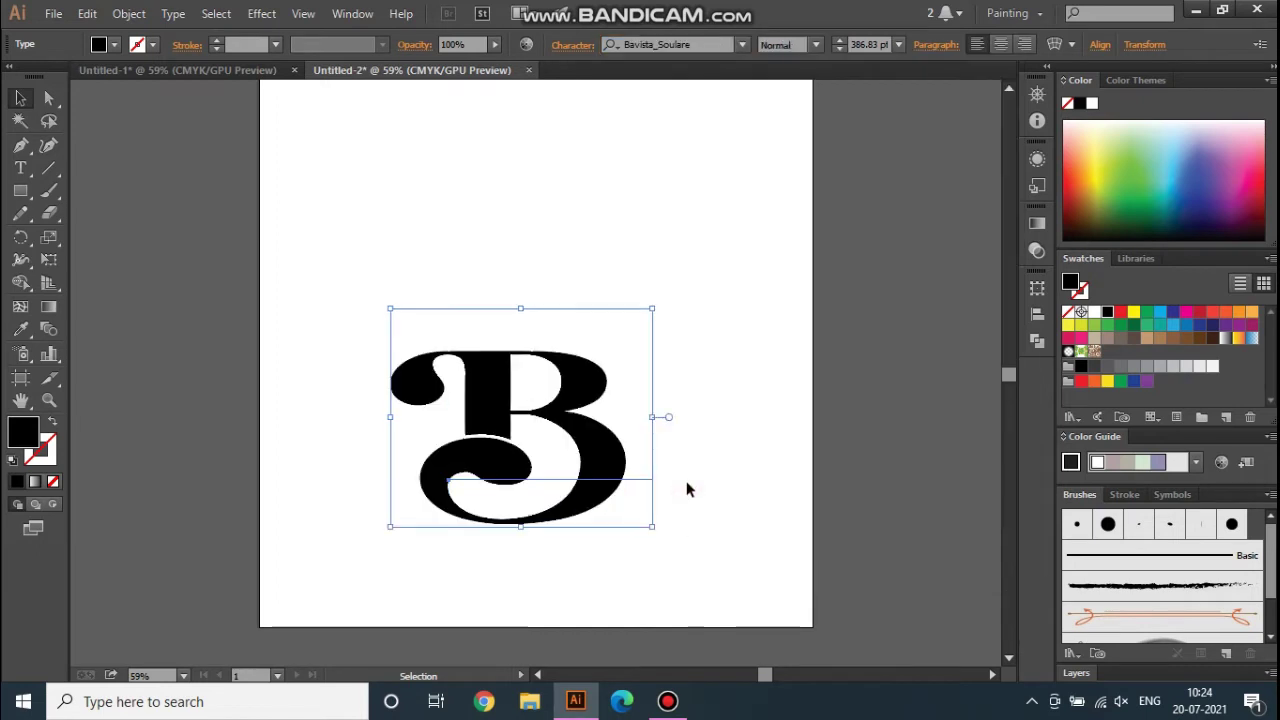
drag(583, 398, 590, 234)
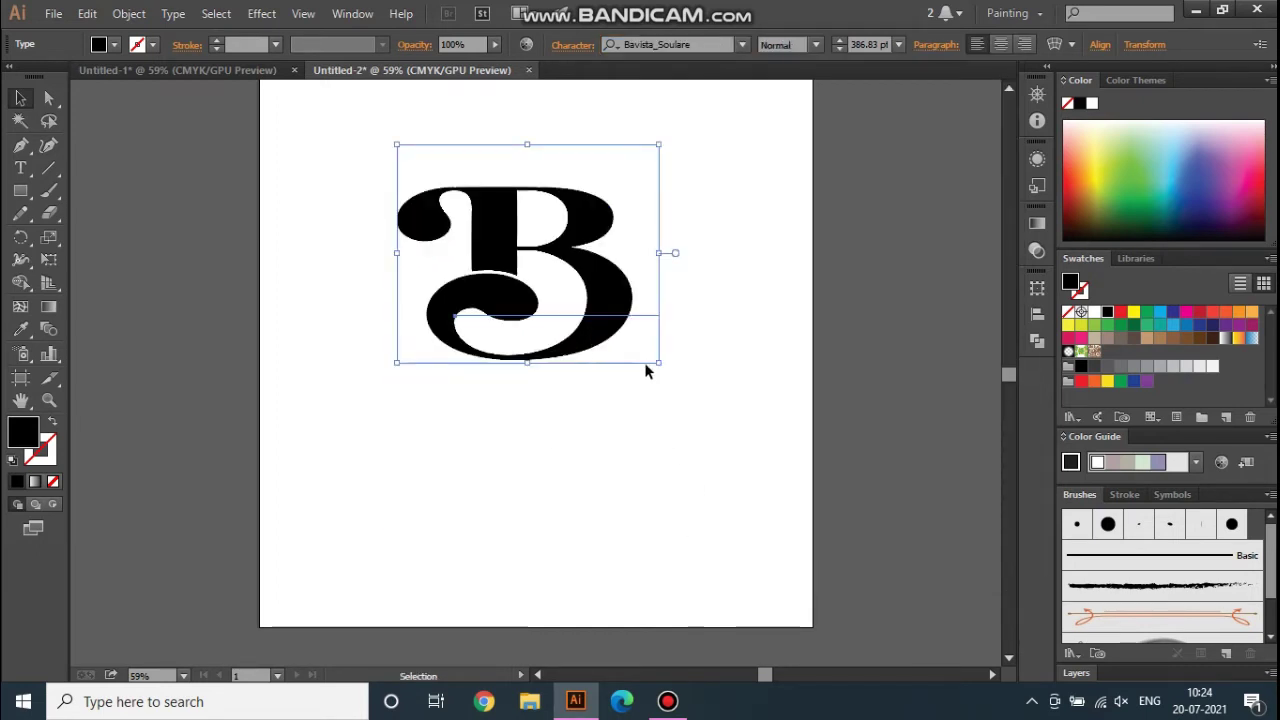
drag(658, 362, 663, 427)
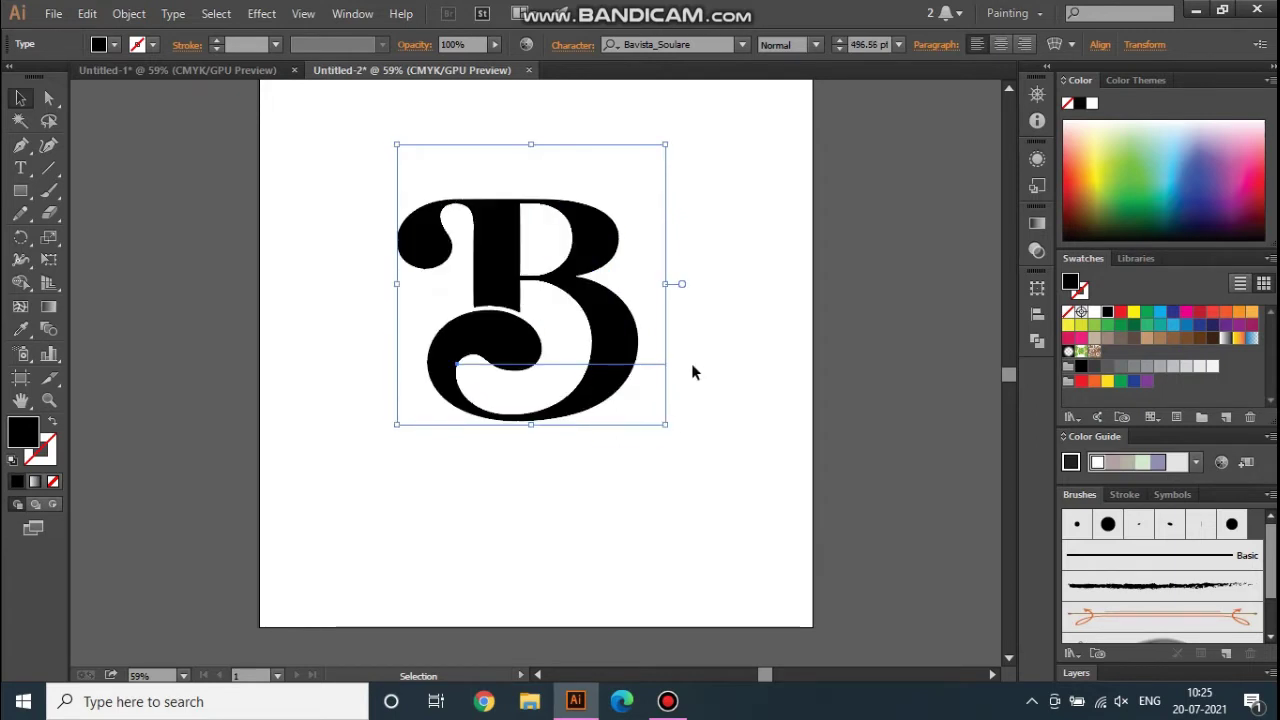
drag(508, 298, 448, 311)
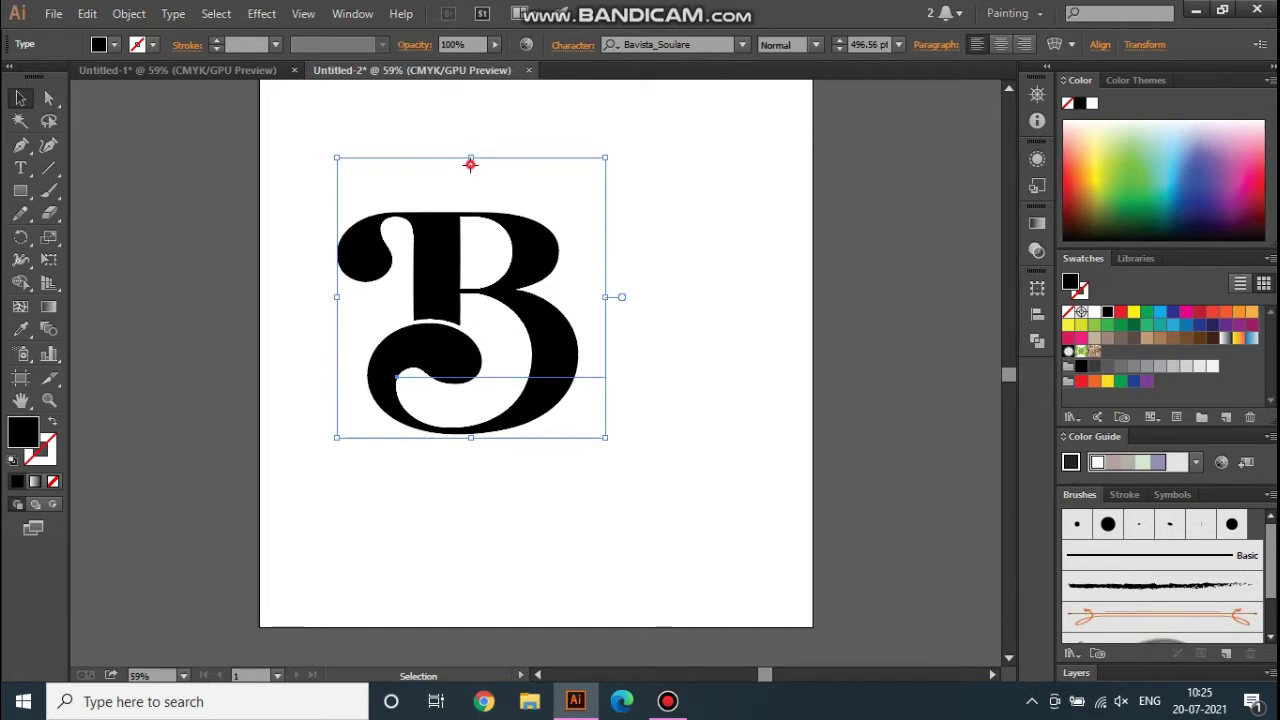
drag(470, 163, 473, 185)
drag(606, 320, 591, 320)
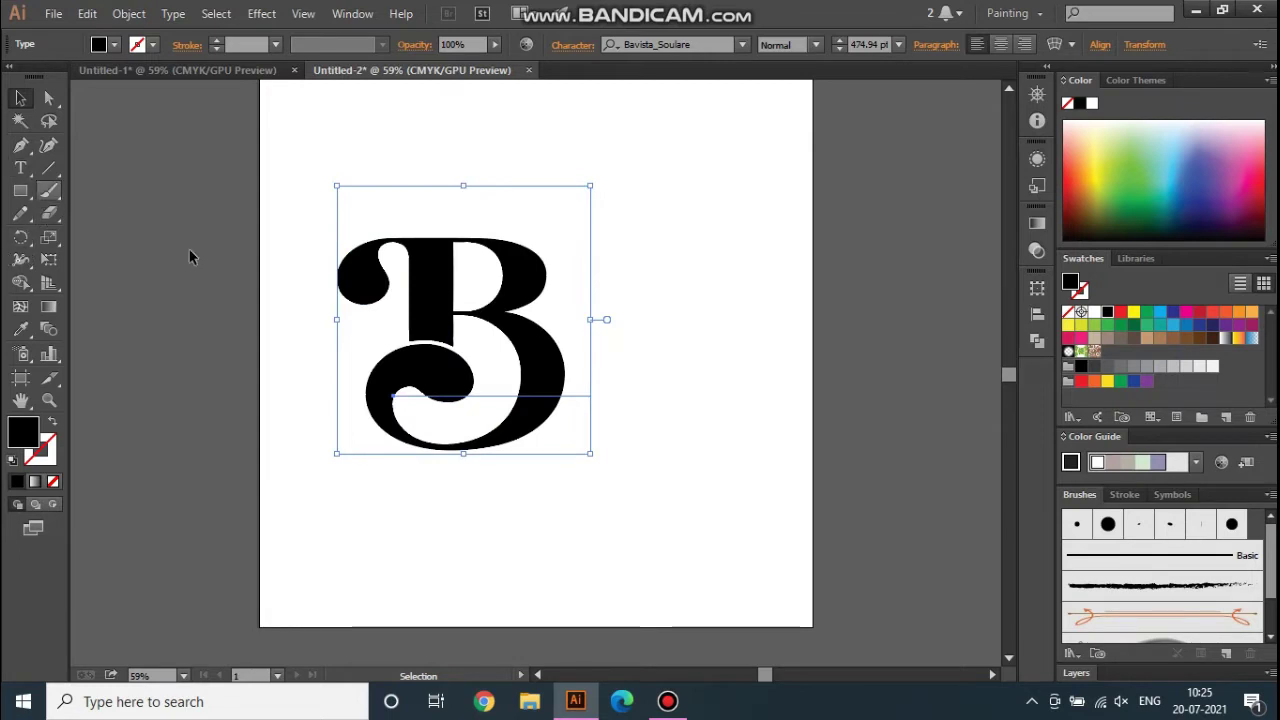
Step: Convert the B to outlines and clear the selection
right_click(467, 299)
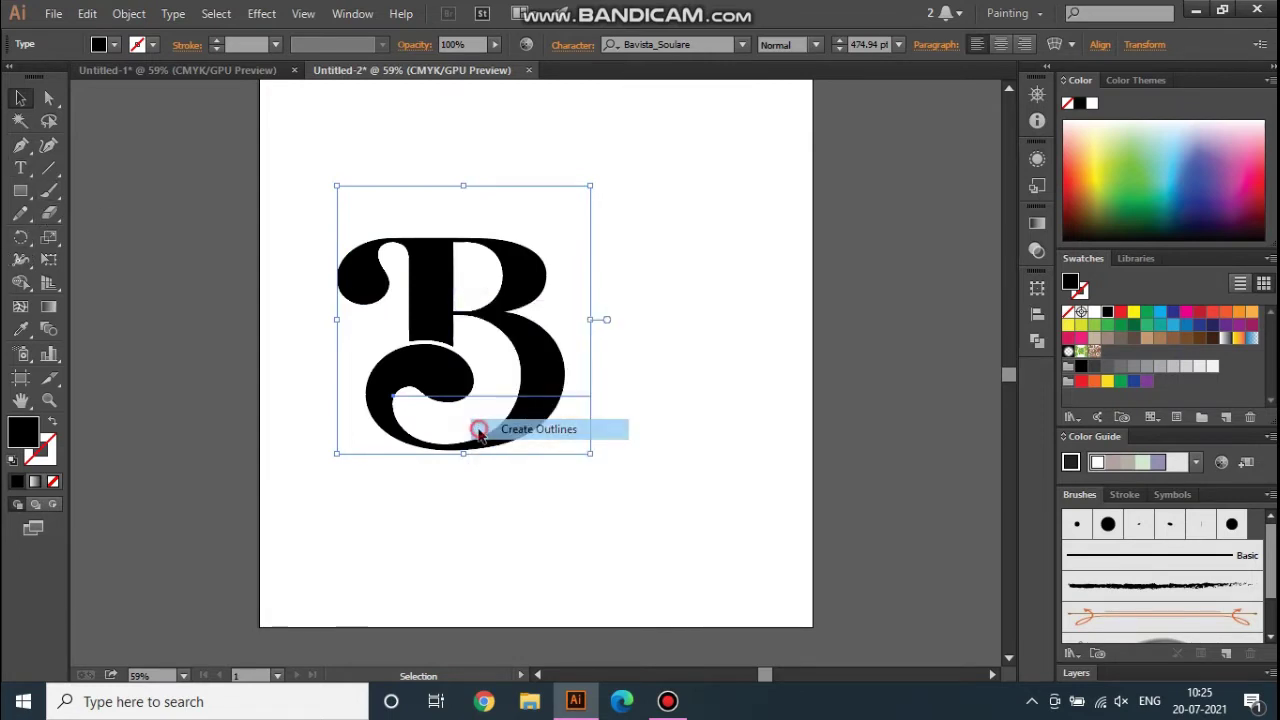
click(479, 429)
click(285, 404)
click(20, 170)
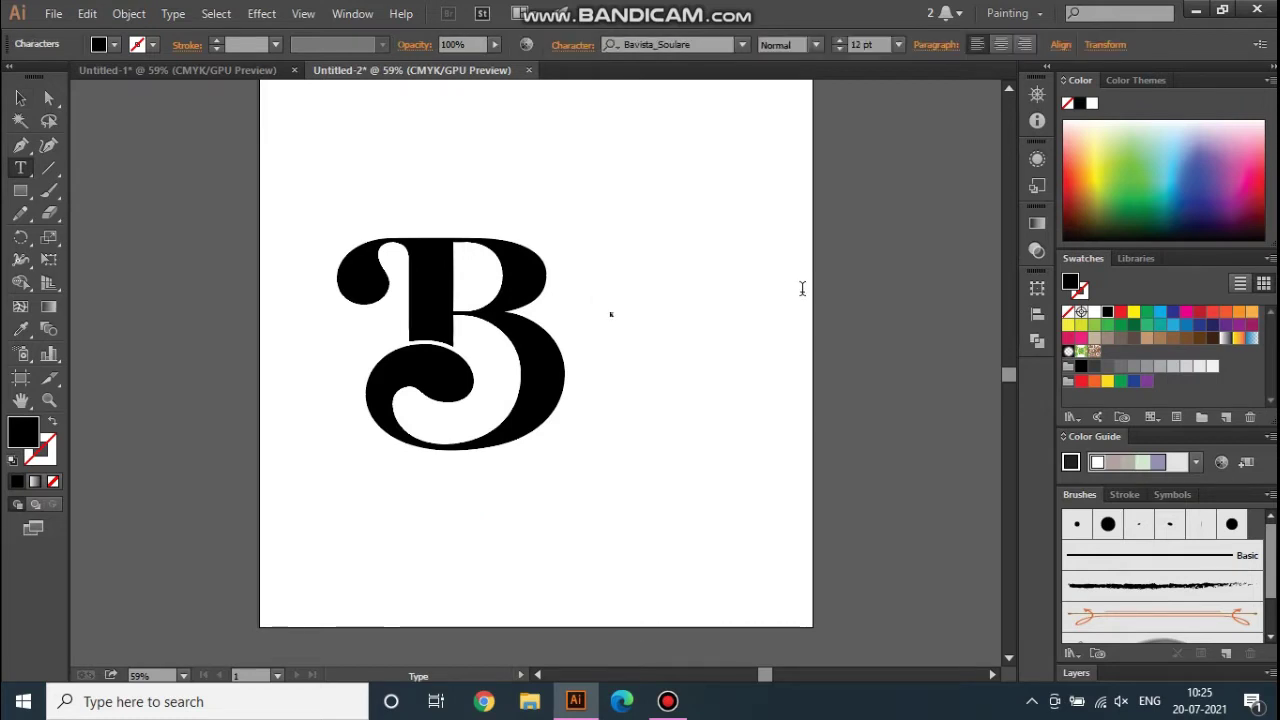
Step: Scale the new K up to about 145 pt and position it beside the B
click(20, 97)
click(611, 315)
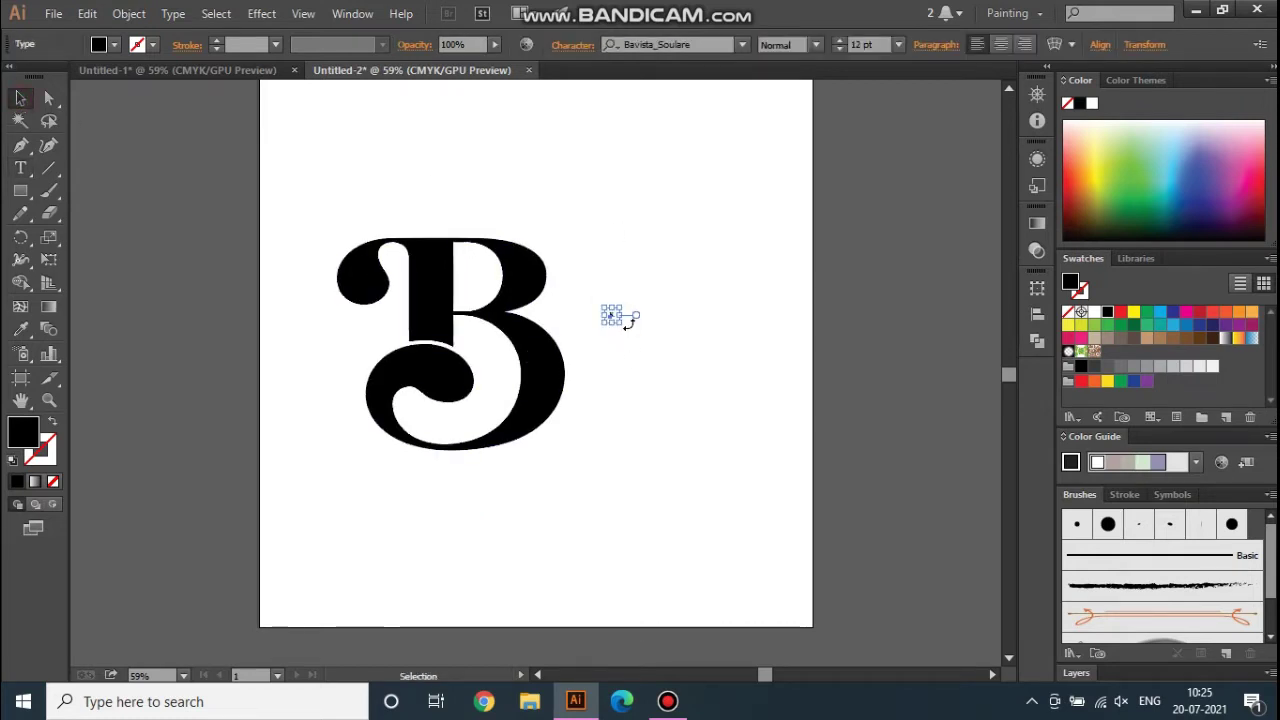
mouse_move(622, 322)
mouse_down()
mouse_move(720, 449)
mouse_move(718, 474)
mouse_up()
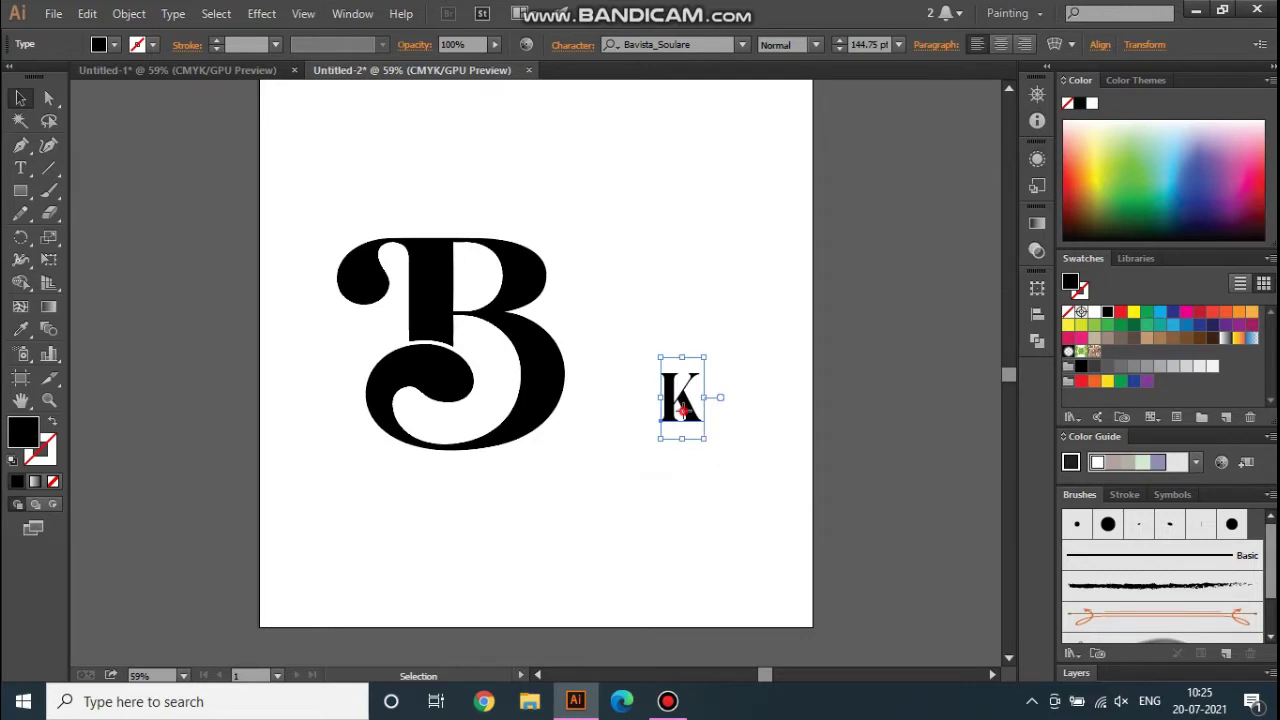
mouse_move(682, 410)
mouse_down()
mouse_move(646, 327)
mouse_move(751, 429)
mouse_move(770, 497)
mouse_up()
Step: Preview fonts such as AGaramond BoldOsF on the K, settle on Amperzand, and lower it slightly
click(742, 45)
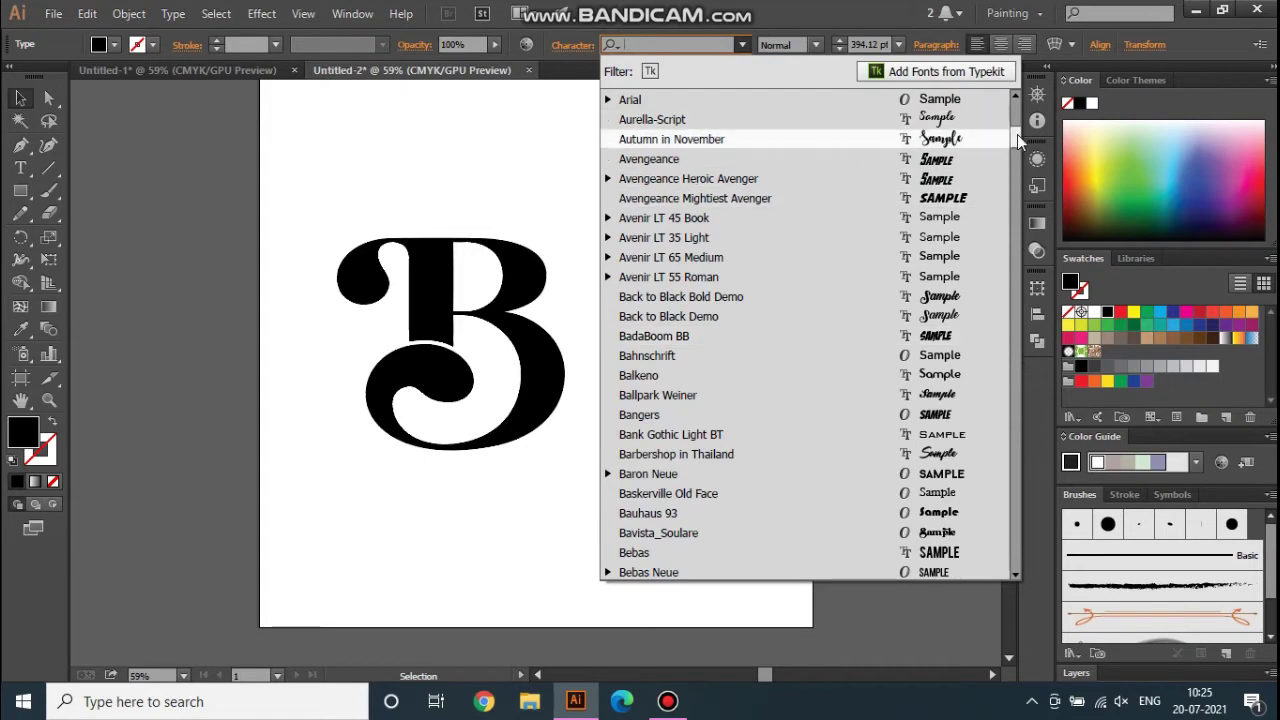
scroll(1018, 142, up, 5)
click(700, 114)
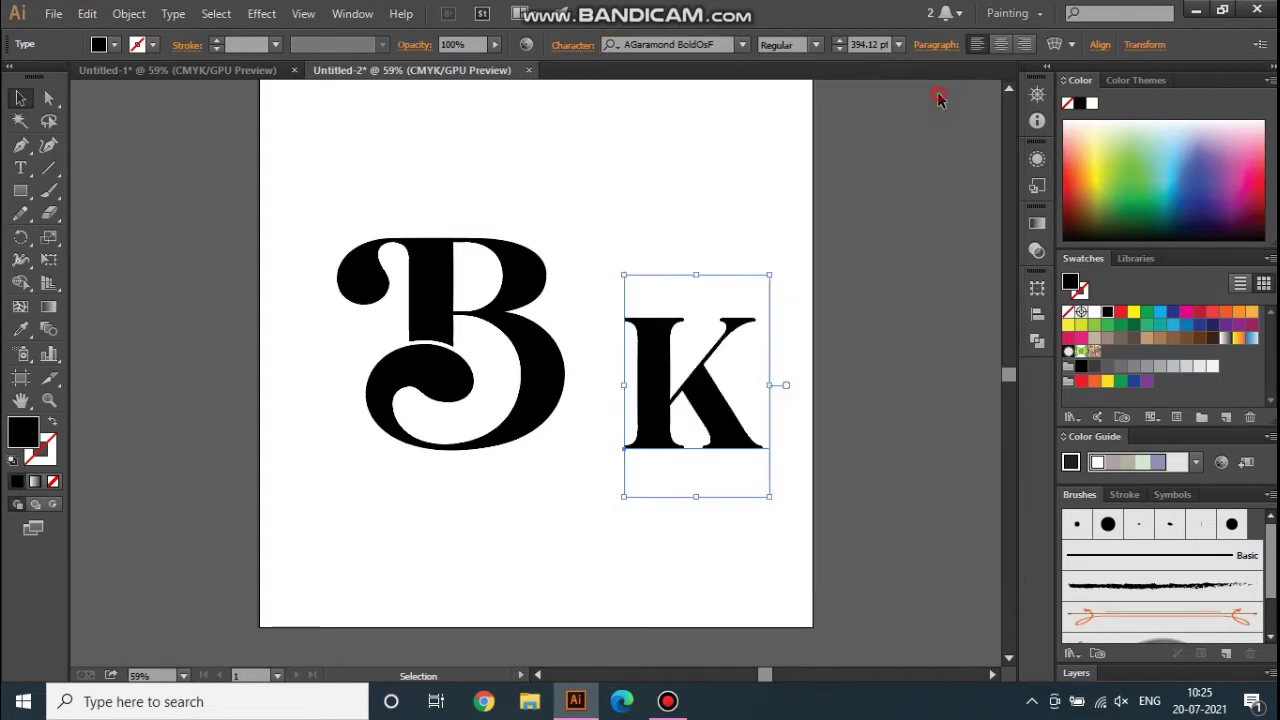
click(719, 46)
key(Down)
key(Down)
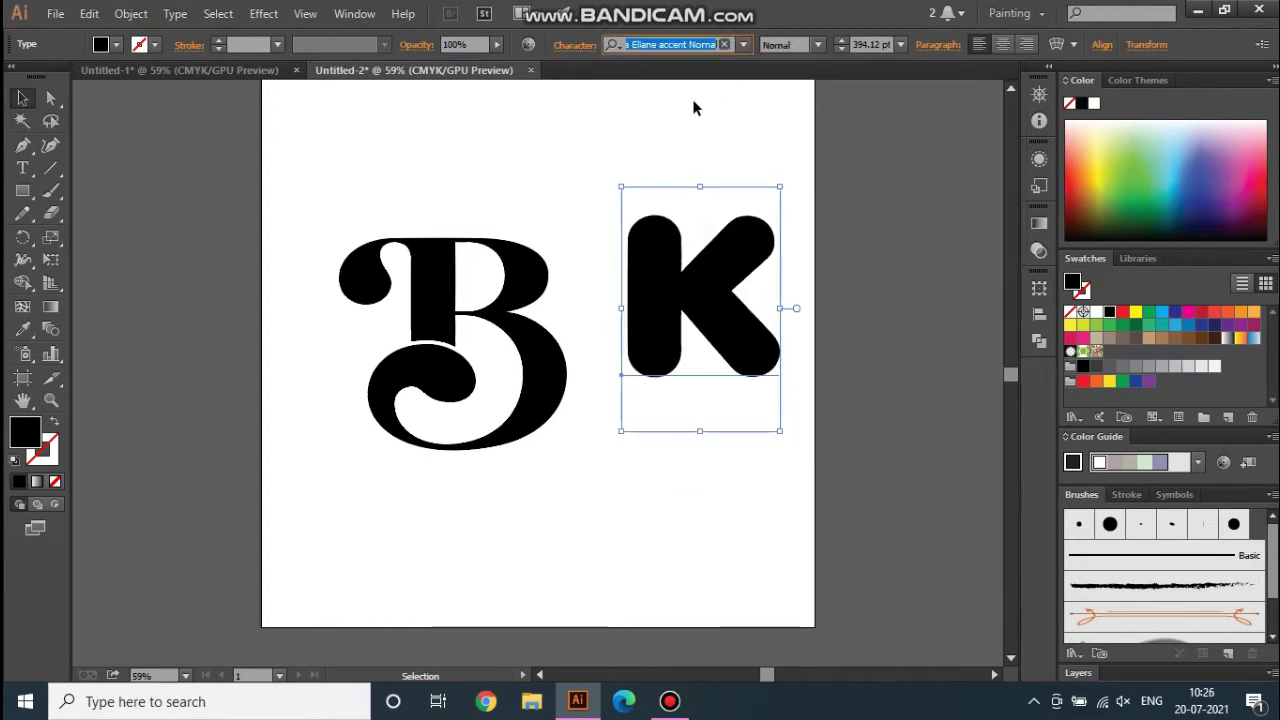
click(743, 45)
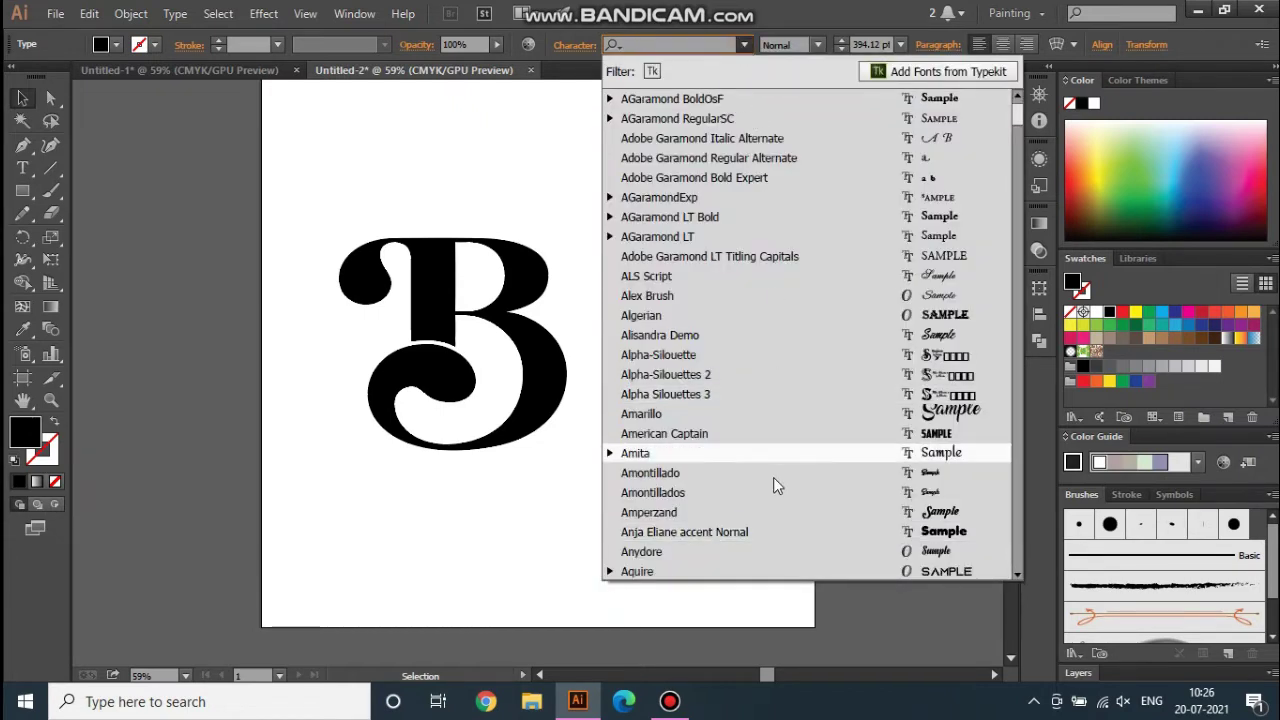
click(775, 512)
drag(726, 345, 727, 366)
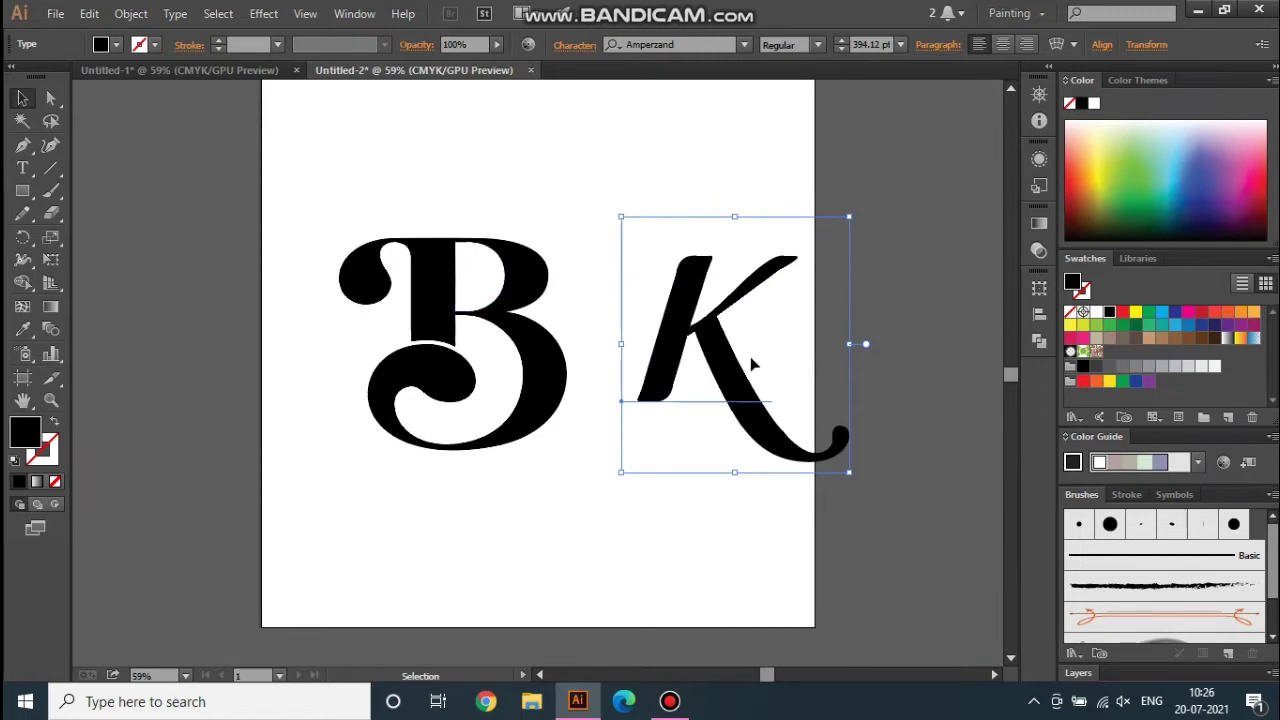
Step: Outline the K, enlarge it to about 413 × 479 pt, and tilt it slightly counter-clockwise
right_click(741, 343)
click(760, 466)
click(694, 584)
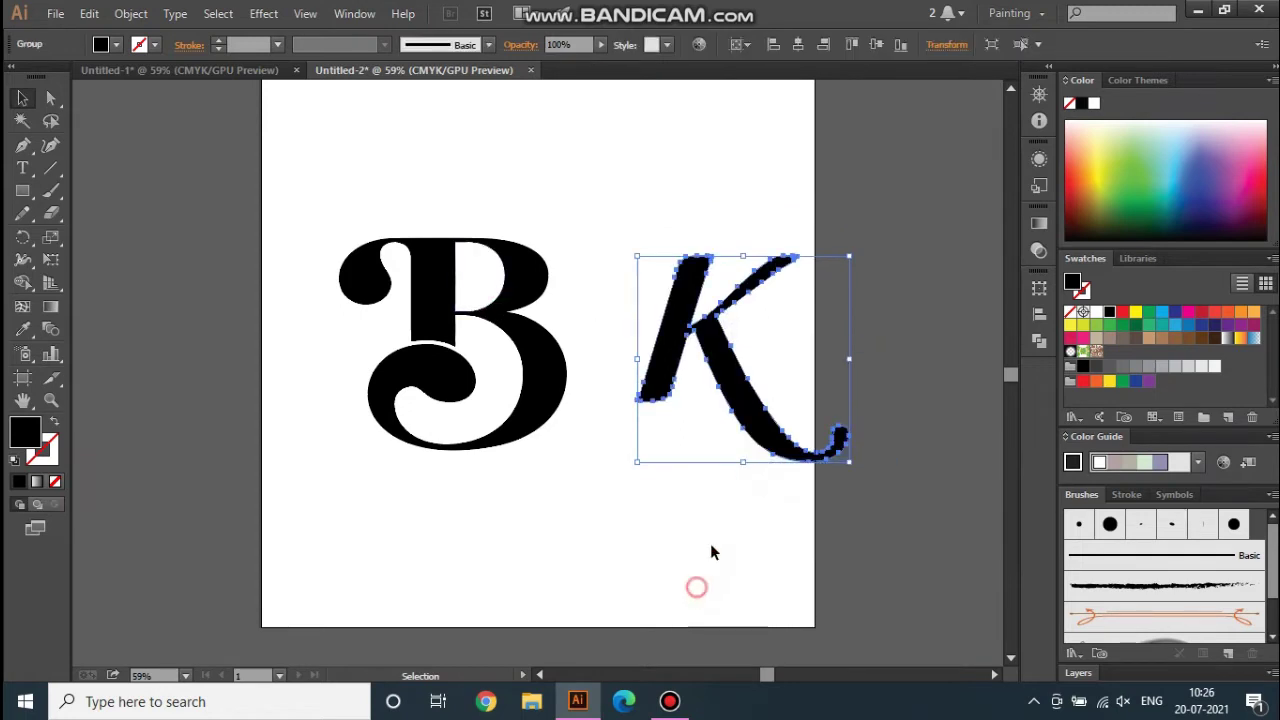
click(787, 468)
drag(854, 461, 857, 518)
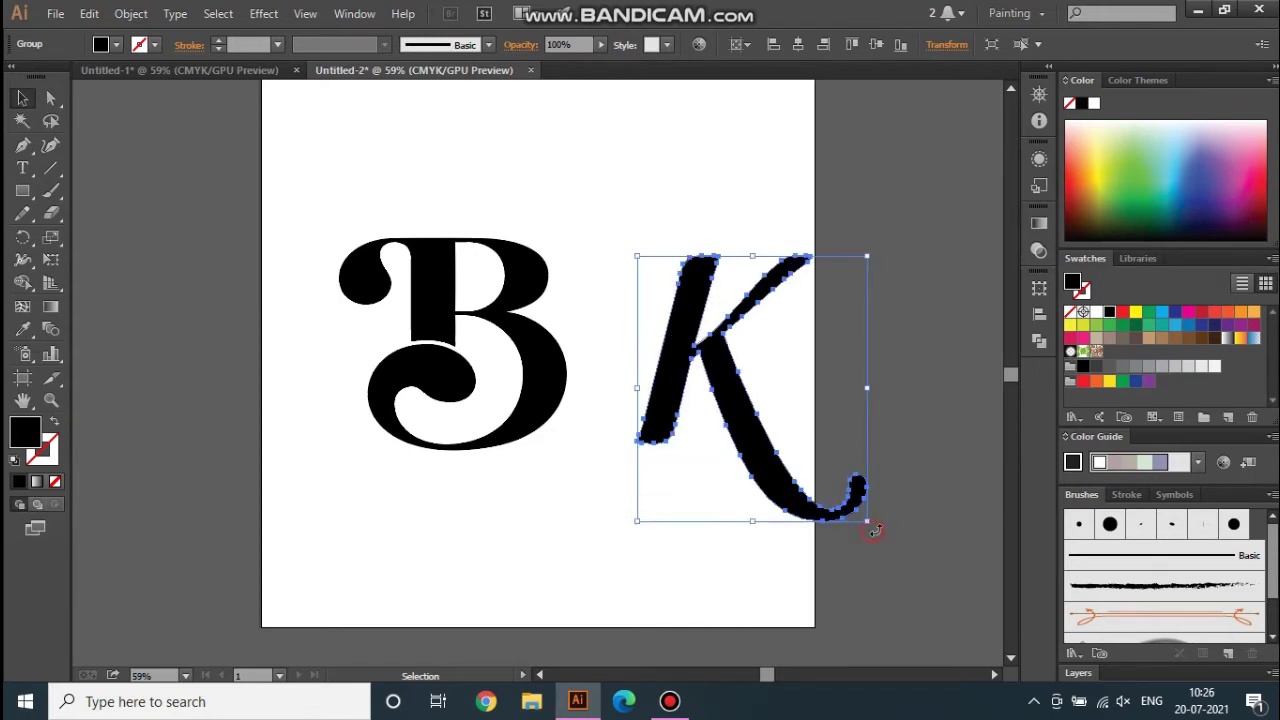
drag(869, 533, 861, 539)
click(770, 591)
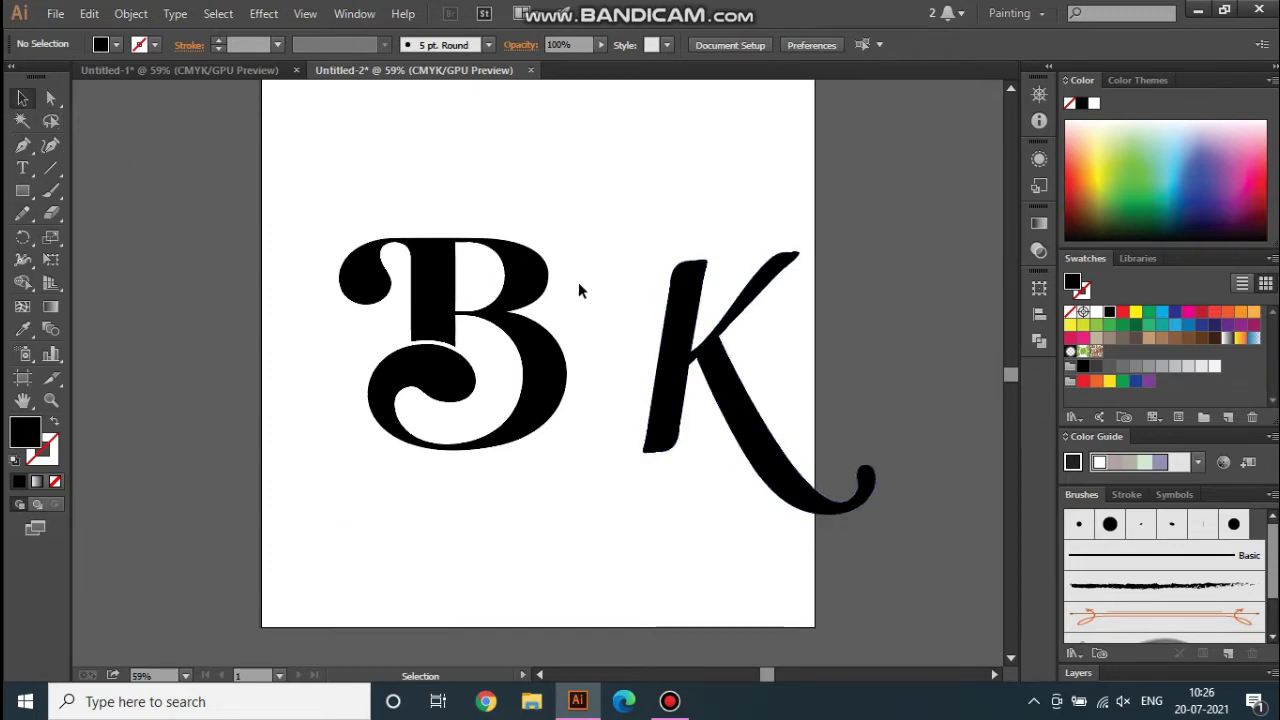
Step: Pen-draw a closed angular shape over the K's slanted stem, then select it with the K
click(22, 145)
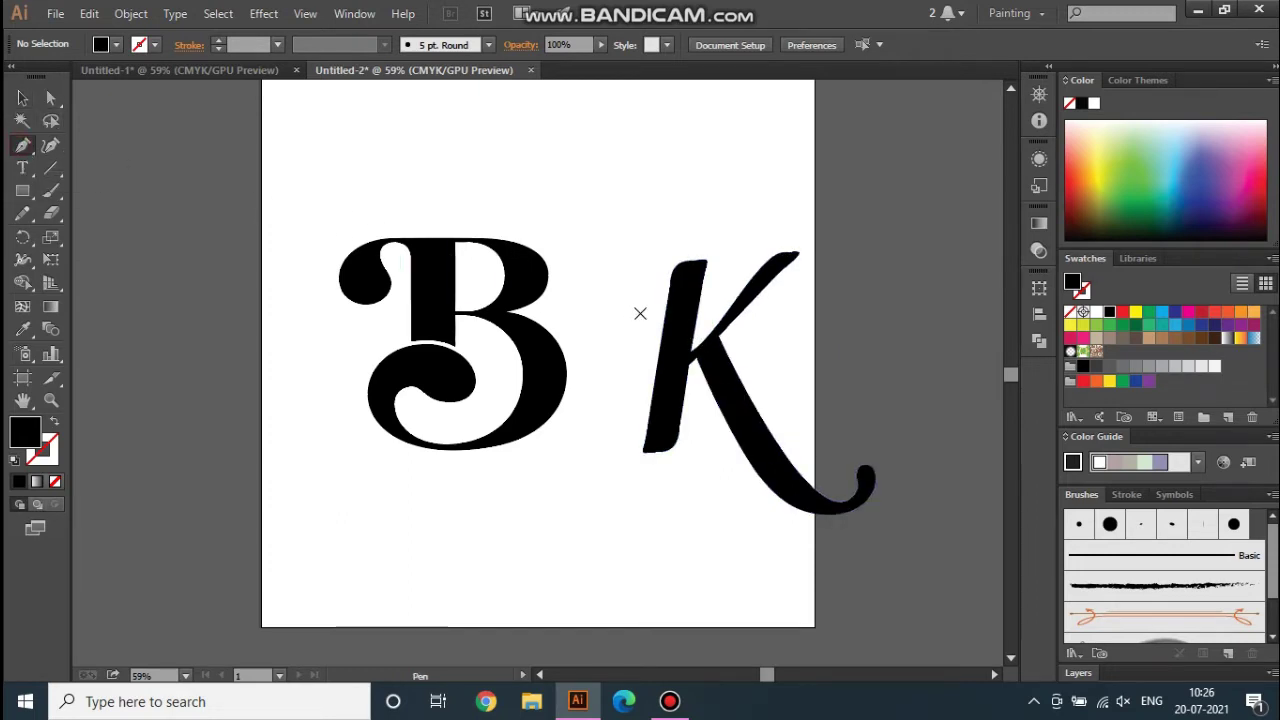
click(721, 251)
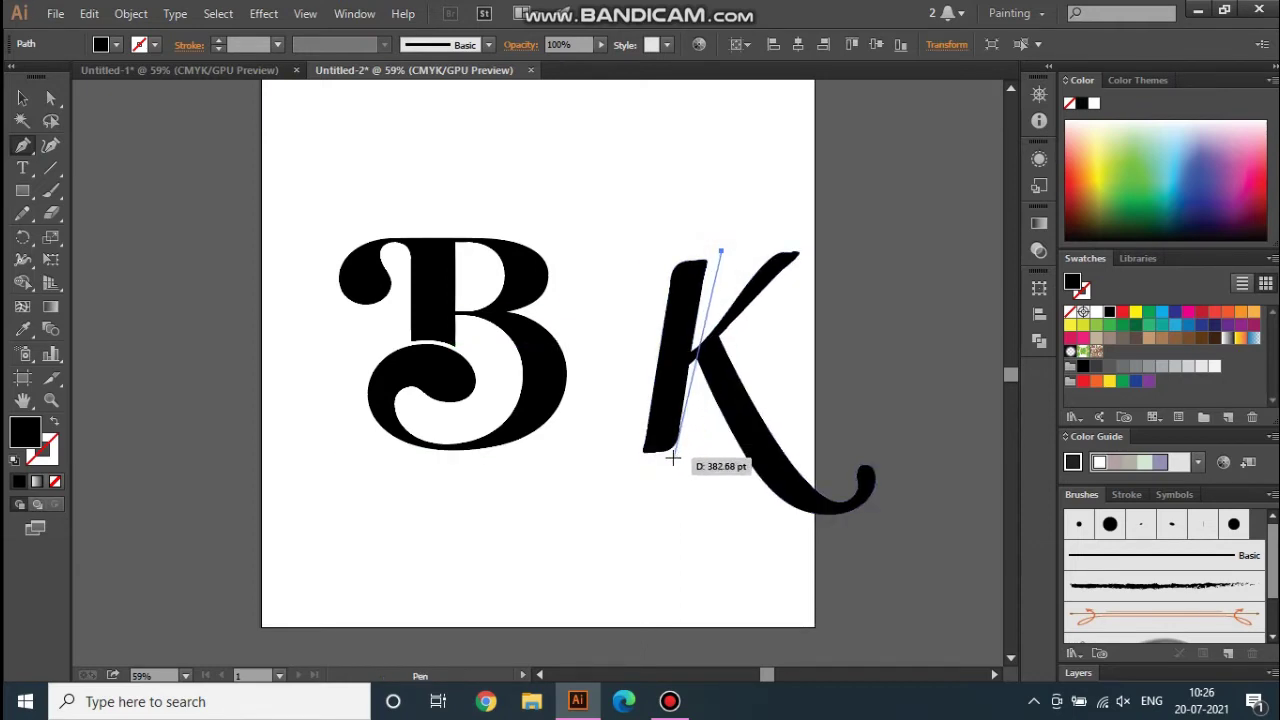
click(637, 460)
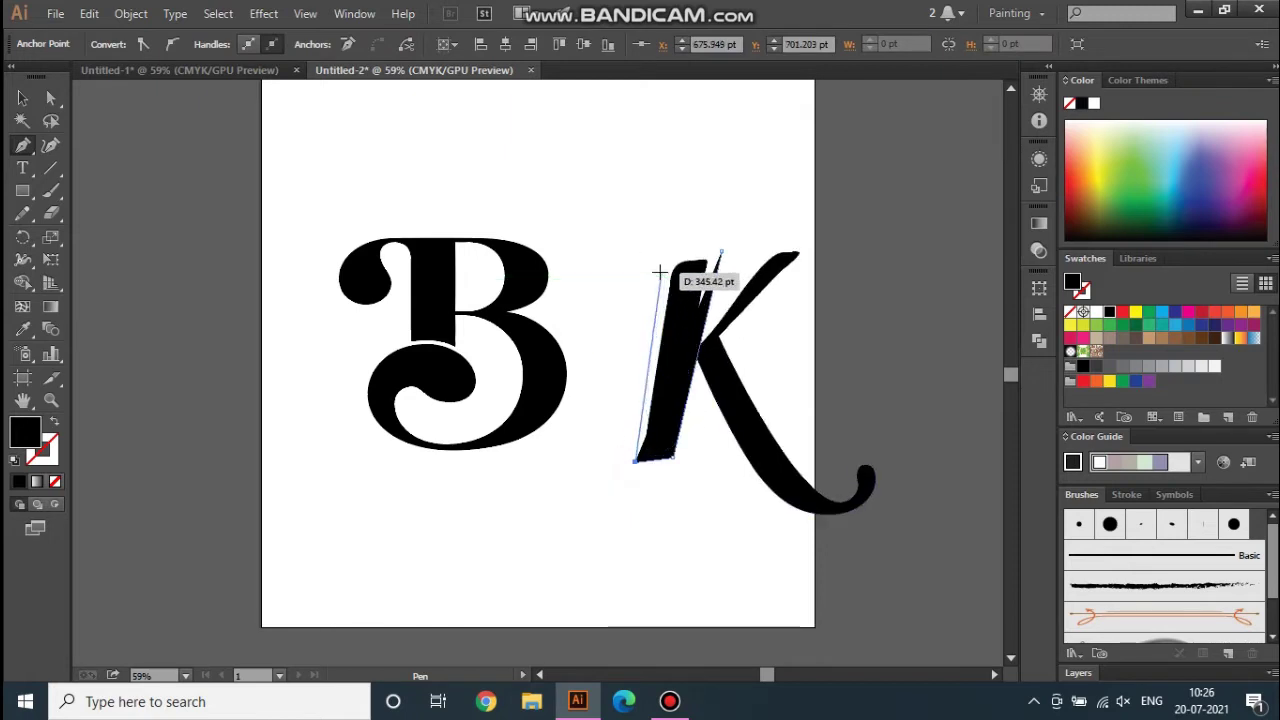
click(659, 271)
click(720, 253)
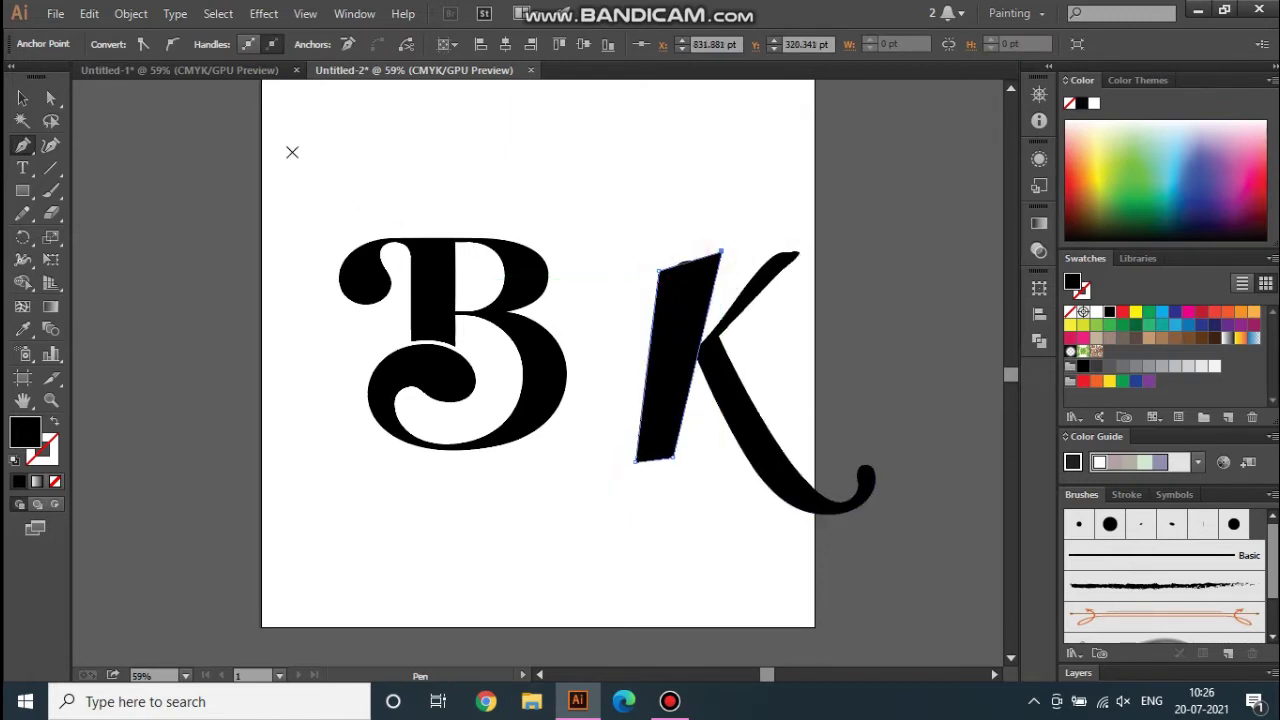
click(22, 97)
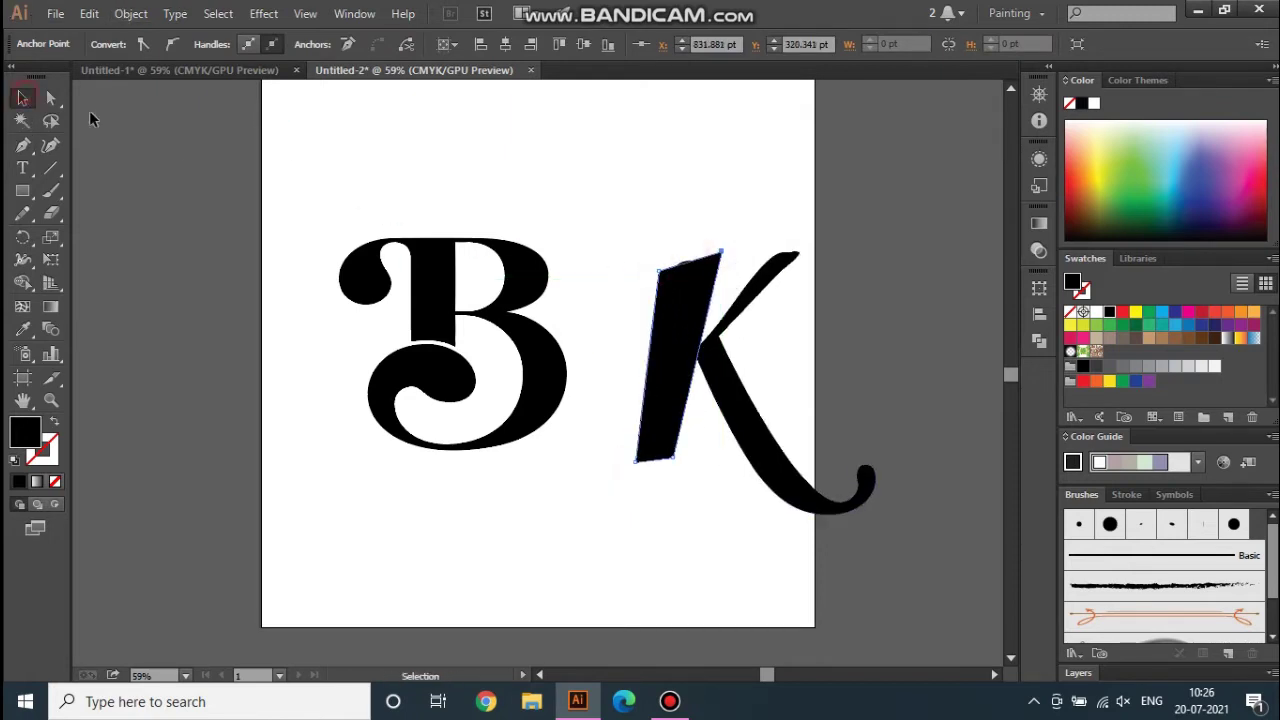
drag(644, 214, 752, 482)
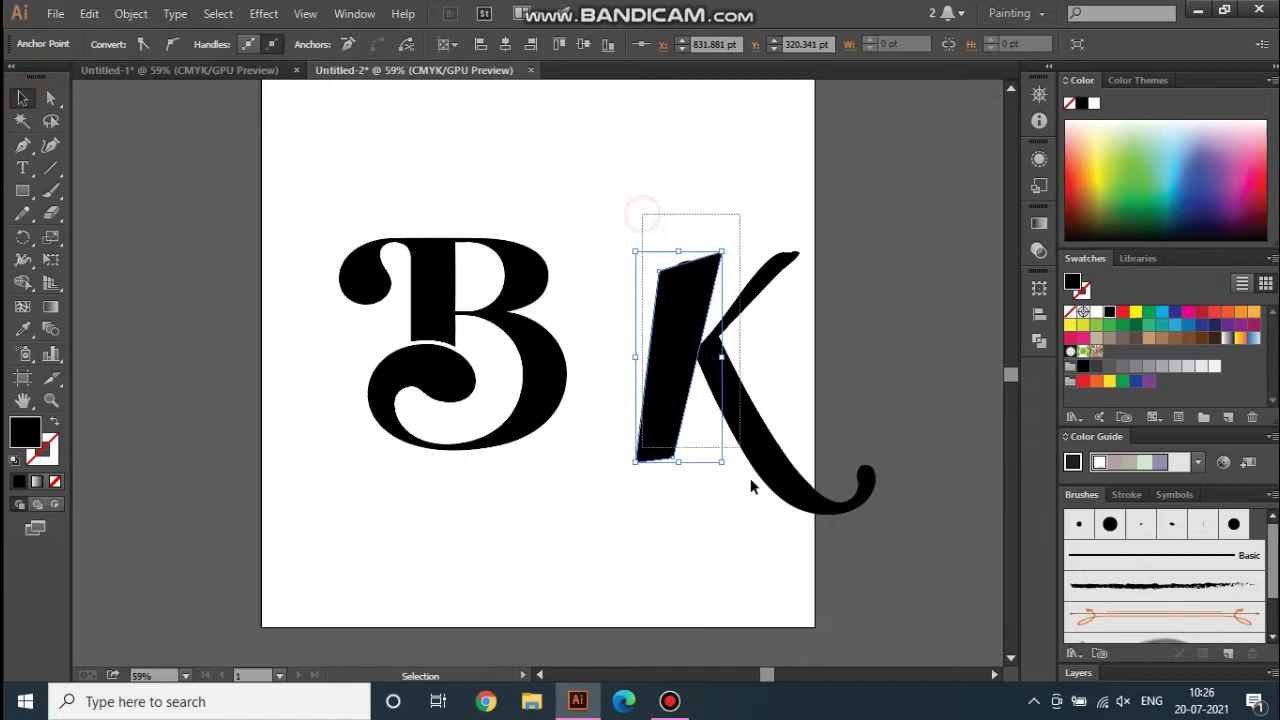
Step: Divide the K along the stem shape with Pathfinder and ungroup the resulting pieces
click(1038, 341)
click(816, 361)
right_click(768, 364)
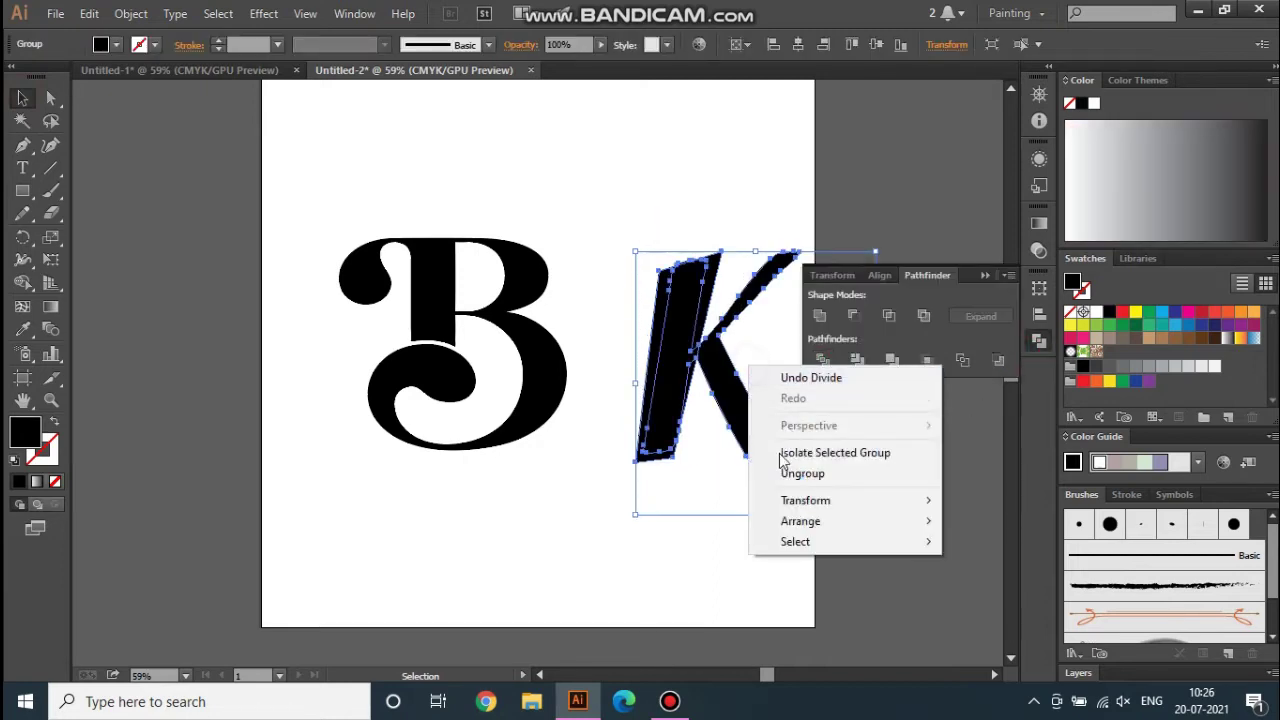
click(785, 471)
click(690, 569)
click(703, 327)
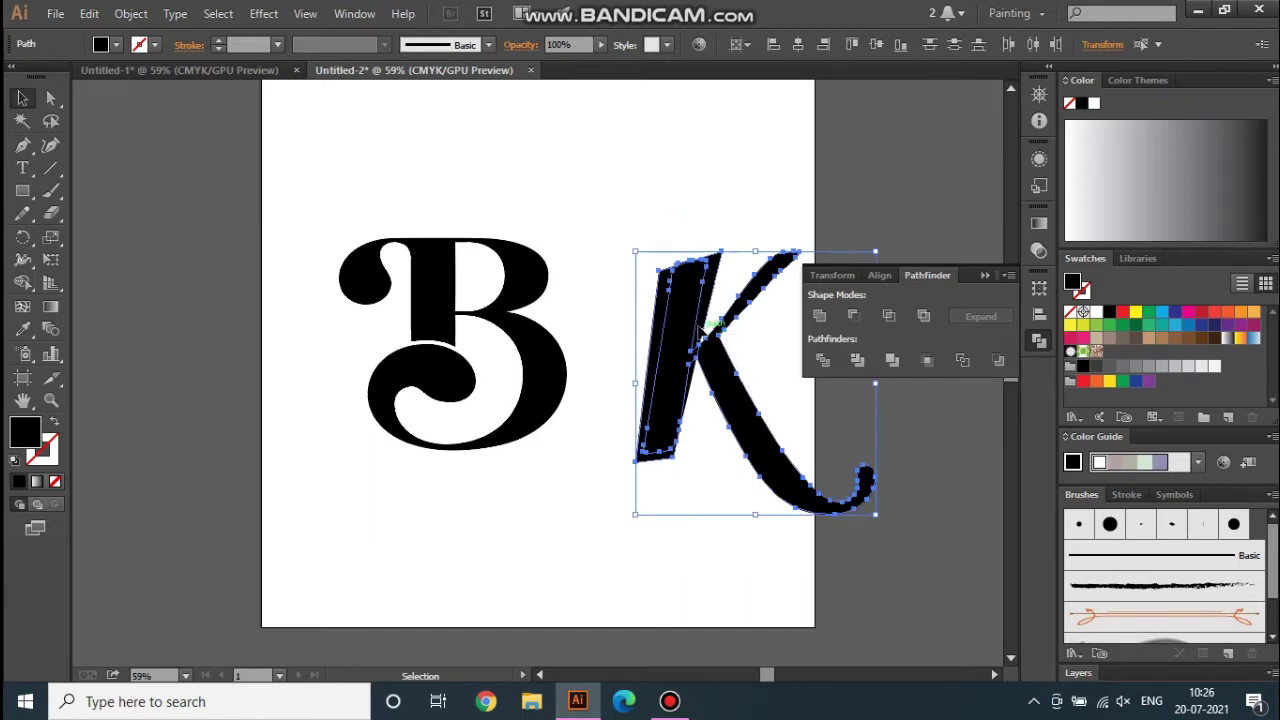
Step: Delete the K's left stem and small top piece, and move the stray sliver off the artboard
click(666, 231)
click(676, 315)
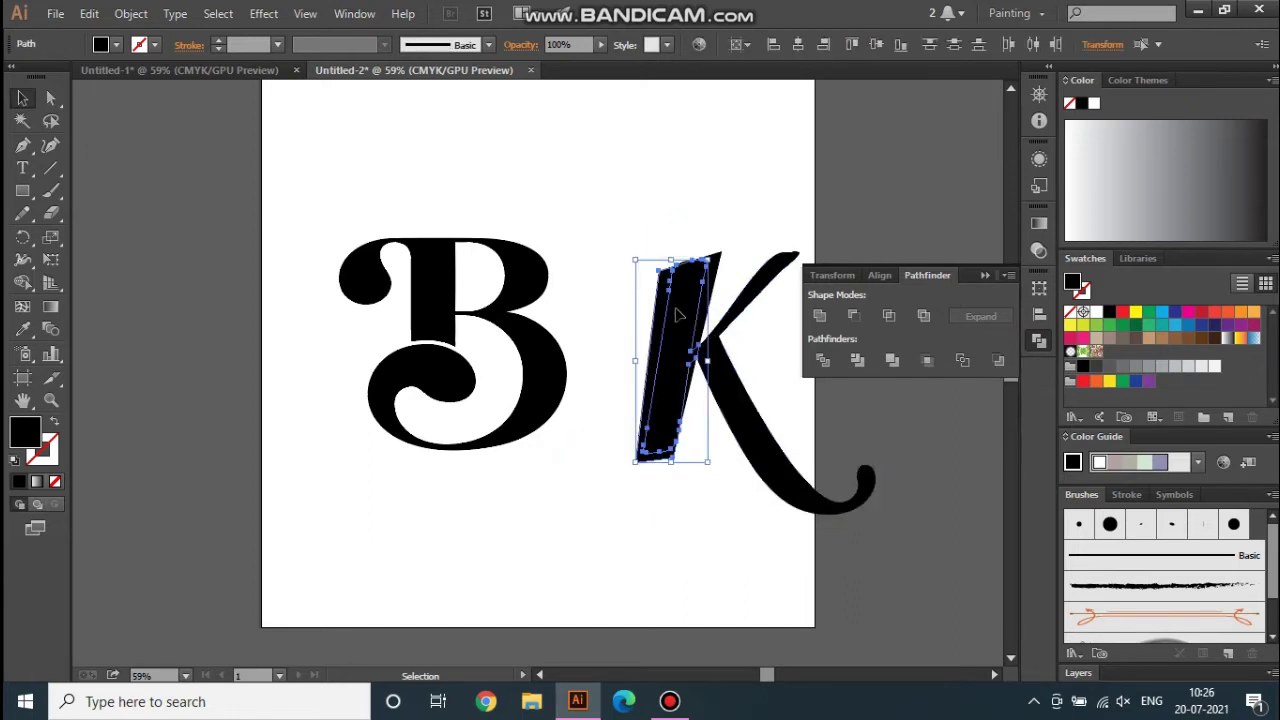
key(Delete)
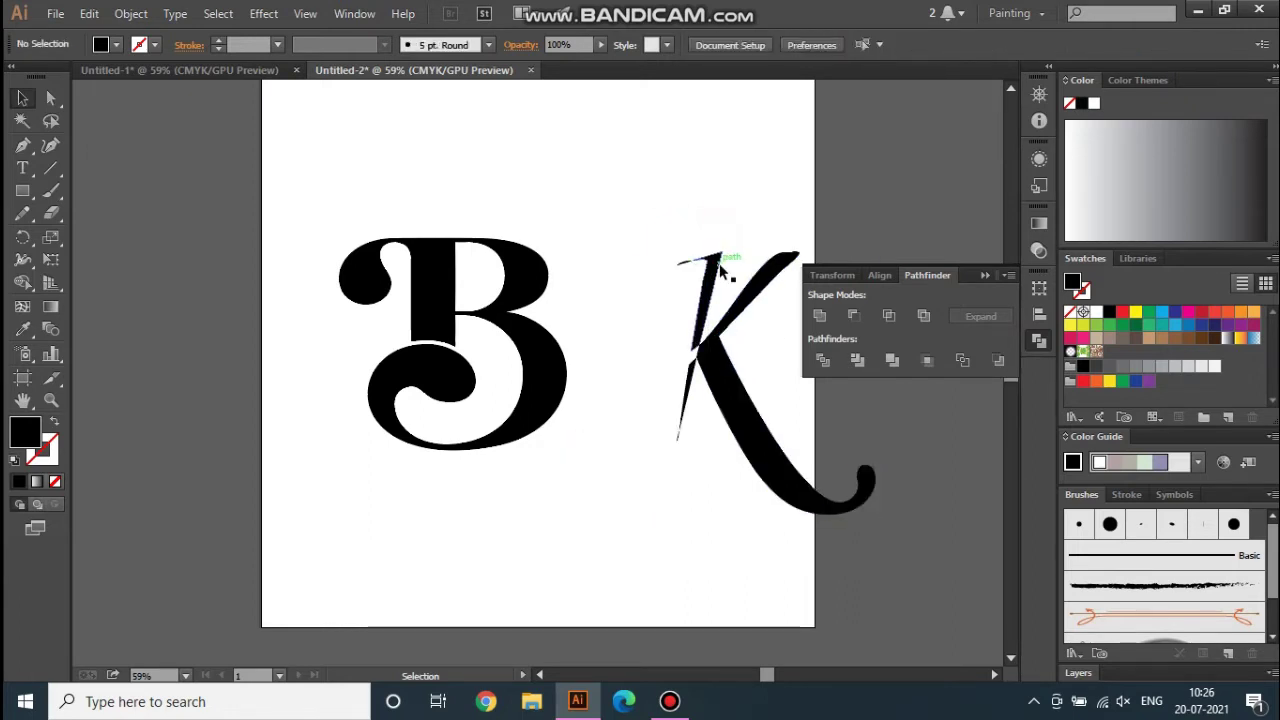
click(719, 268)
key(Delete)
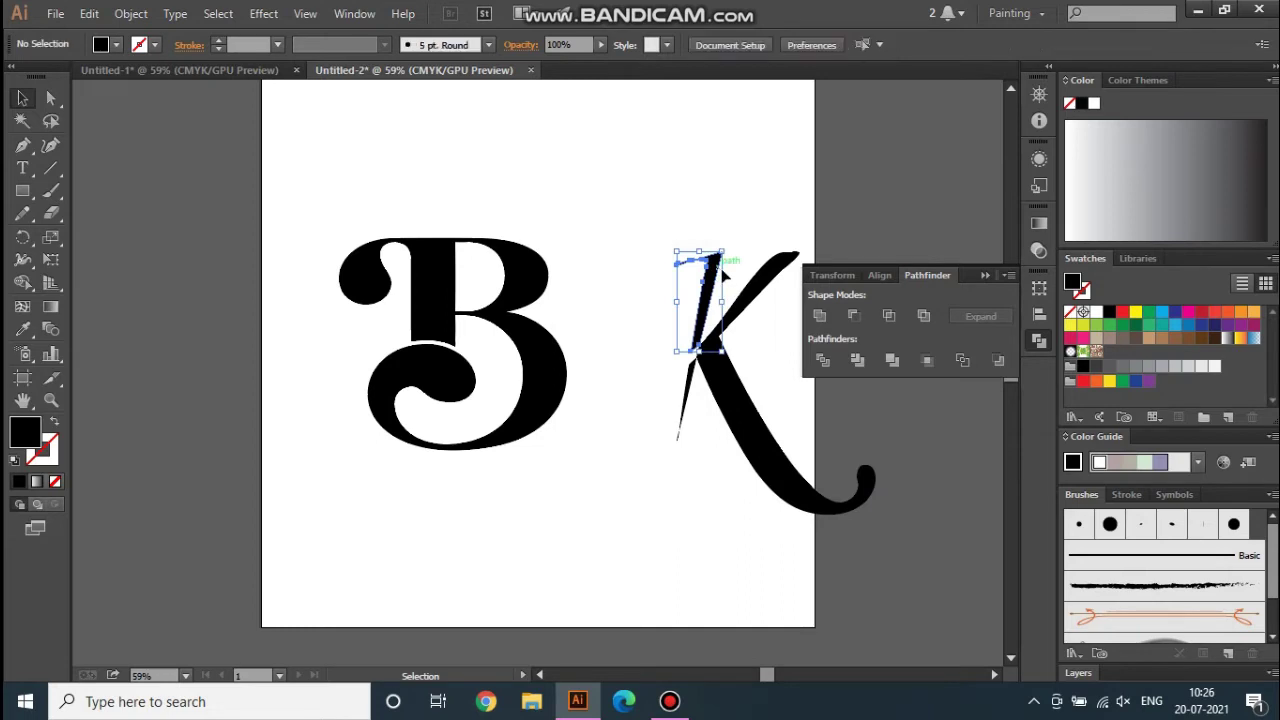
click(691, 410)
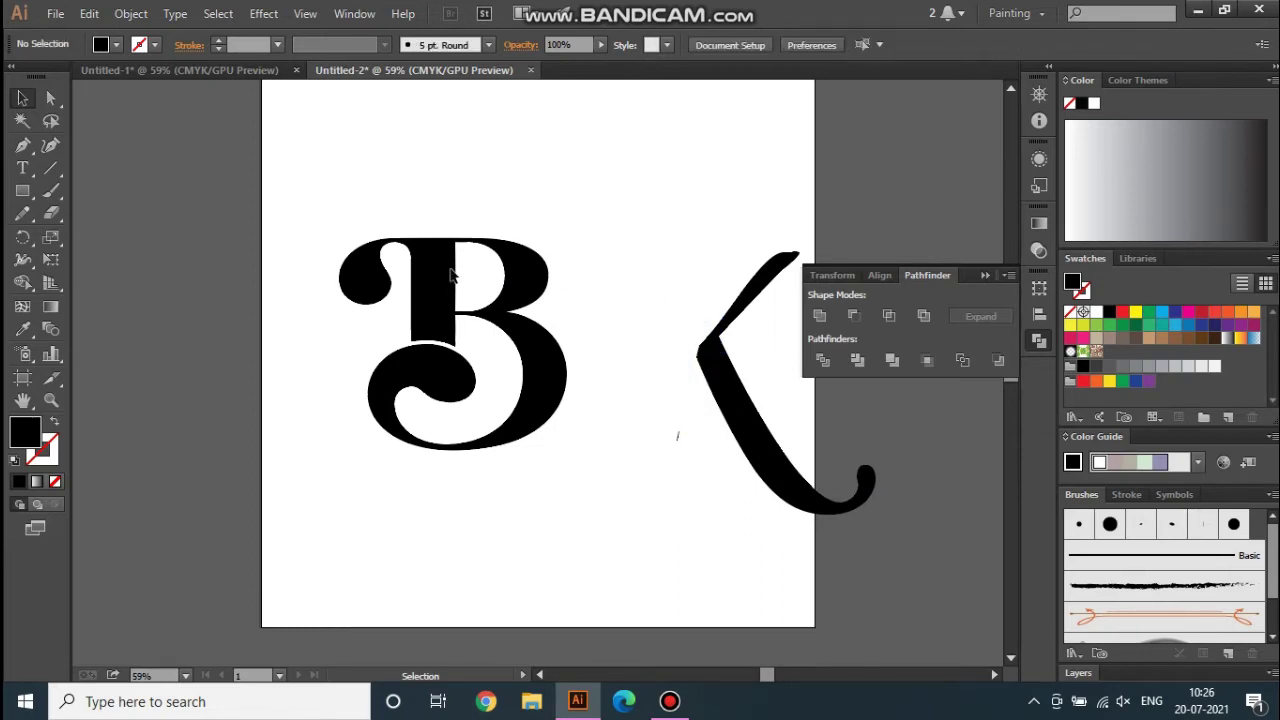
drag(677, 436, 179, 181)
Step: Move the K arm up against the B's right side, tilting and shortening it slightly
double_click(704, 366)
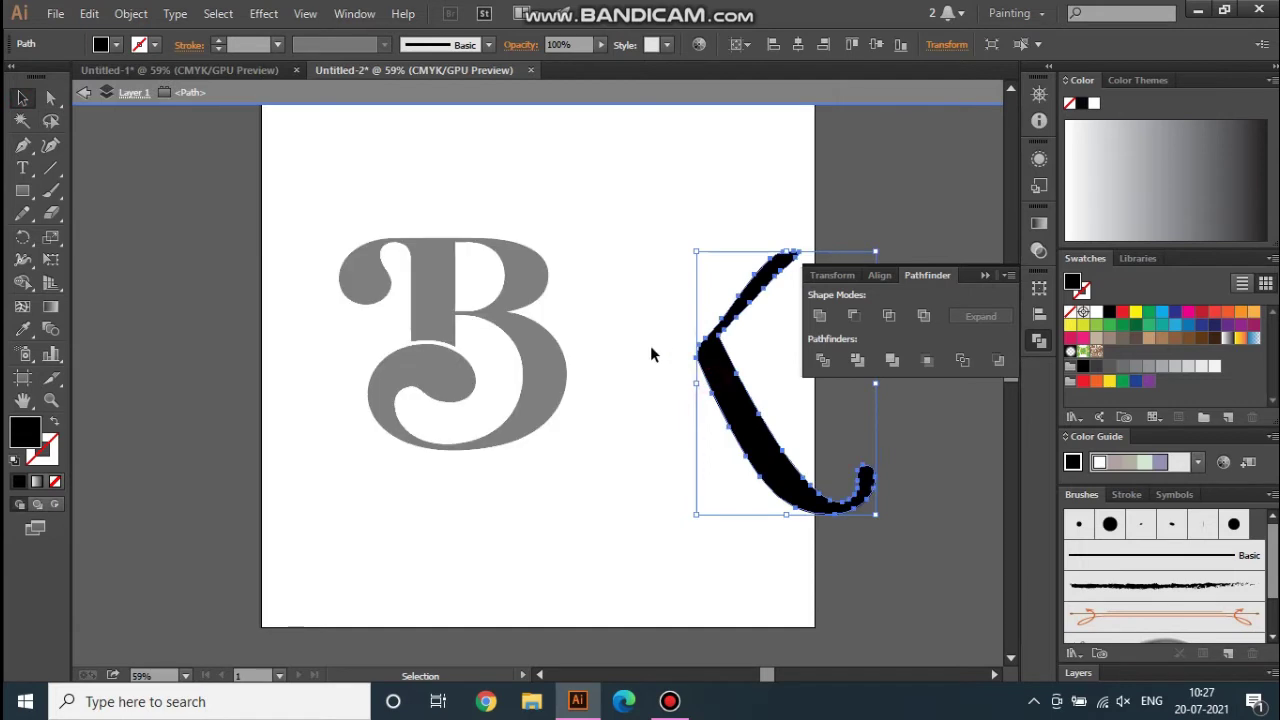
double_click(649, 122)
drag(706, 357, 626, 331)
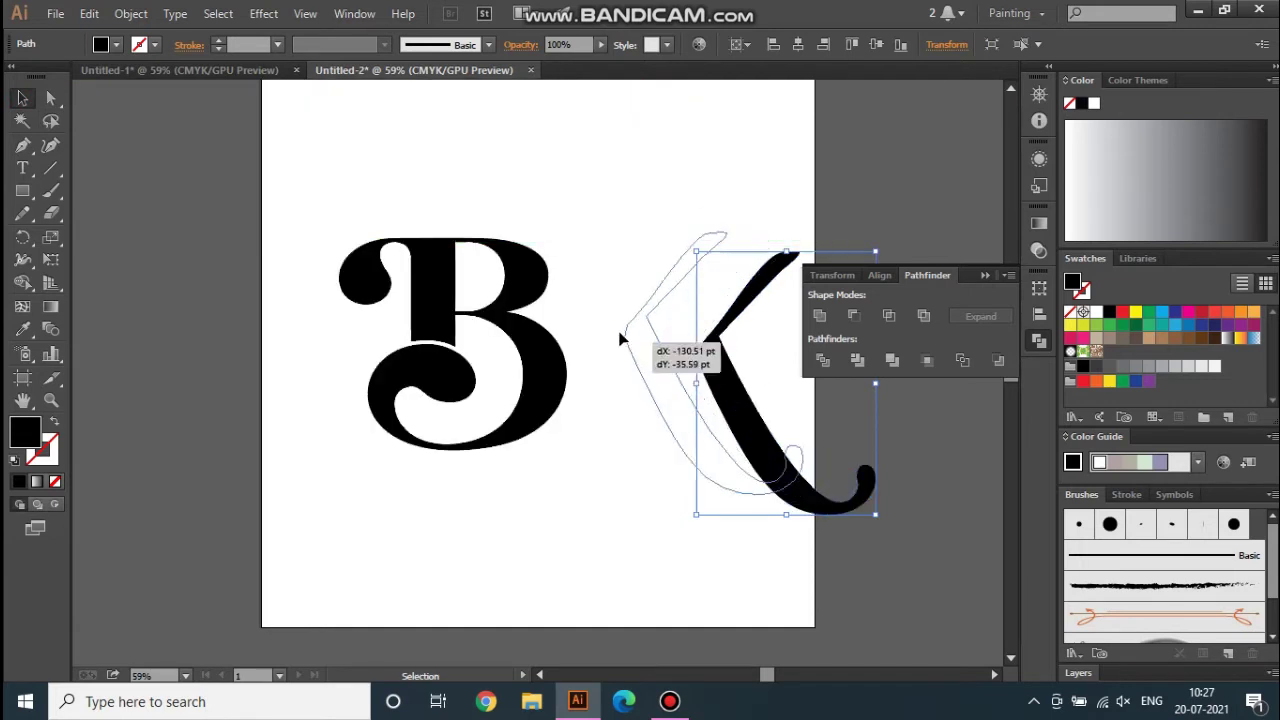
drag(798, 497, 805, 491)
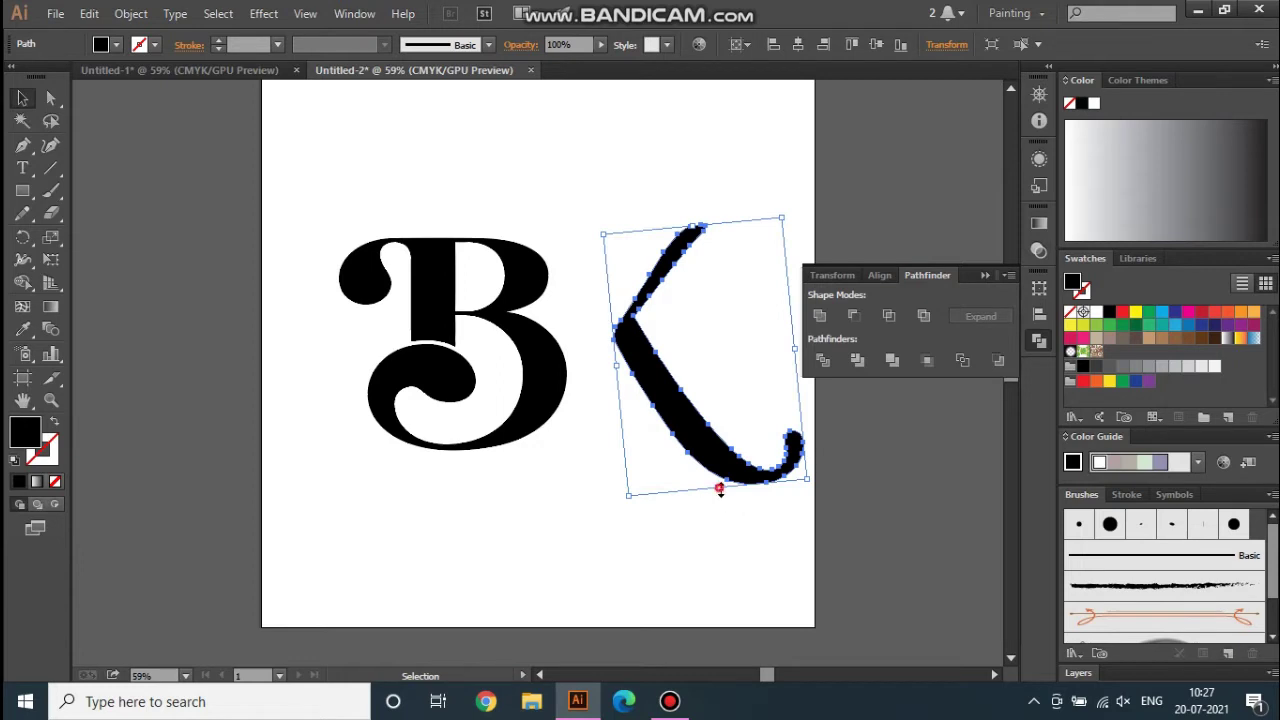
drag(719, 489, 717, 481)
drag(650, 363, 581, 337)
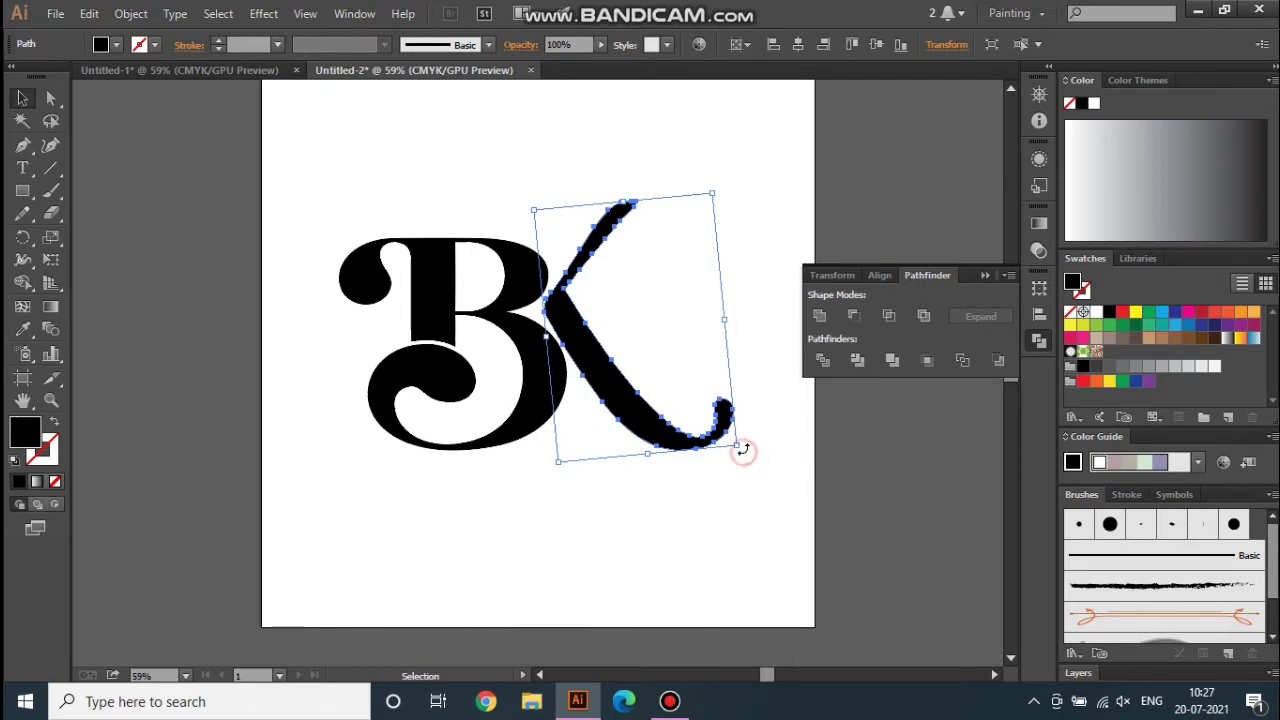
drag(743, 450, 744, 453)
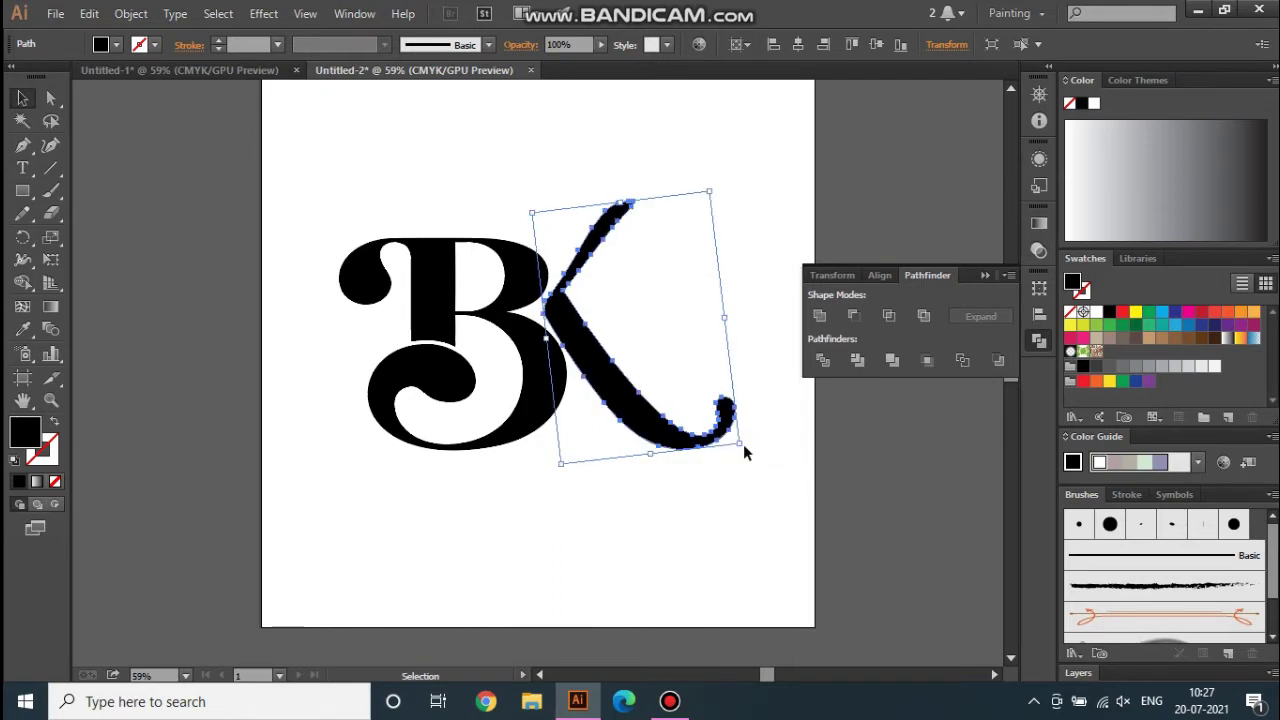
click(649, 535)
Step: Pull the K's top tip down slightly and reshape its curled bottom tail
click(585, 332)
drag(625, 203, 627, 213)
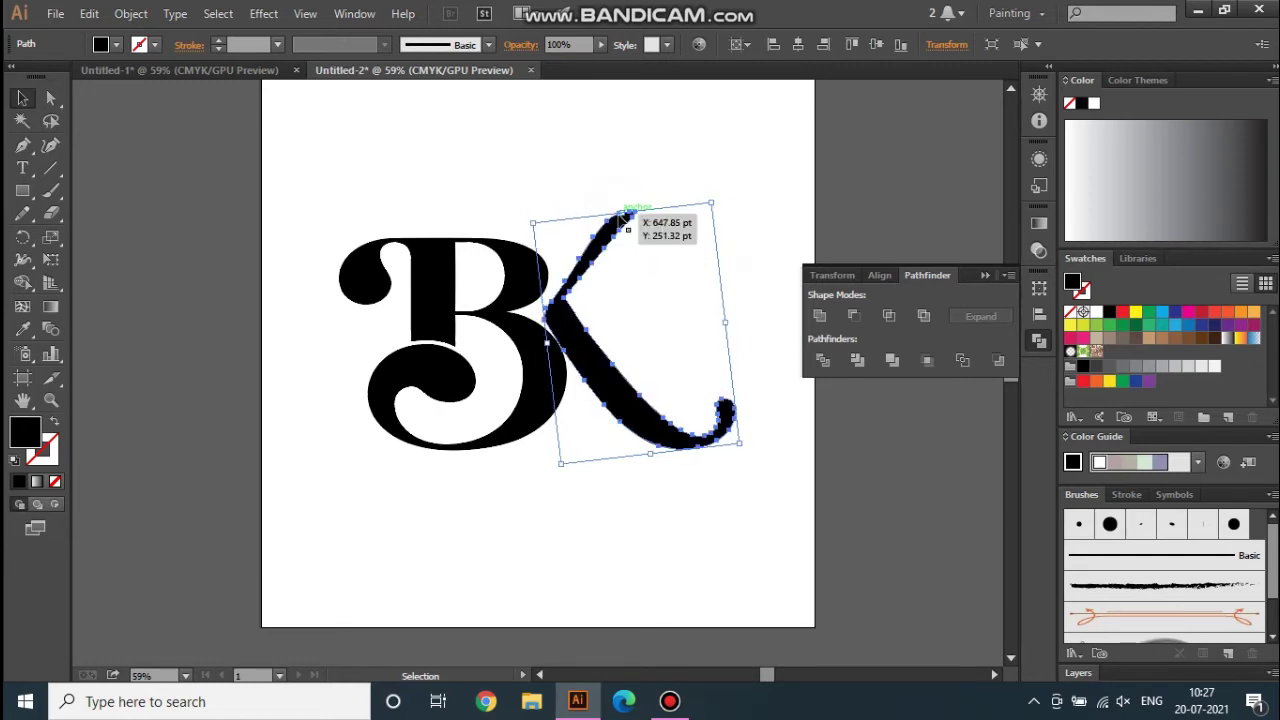
click(597, 505)
click(708, 425)
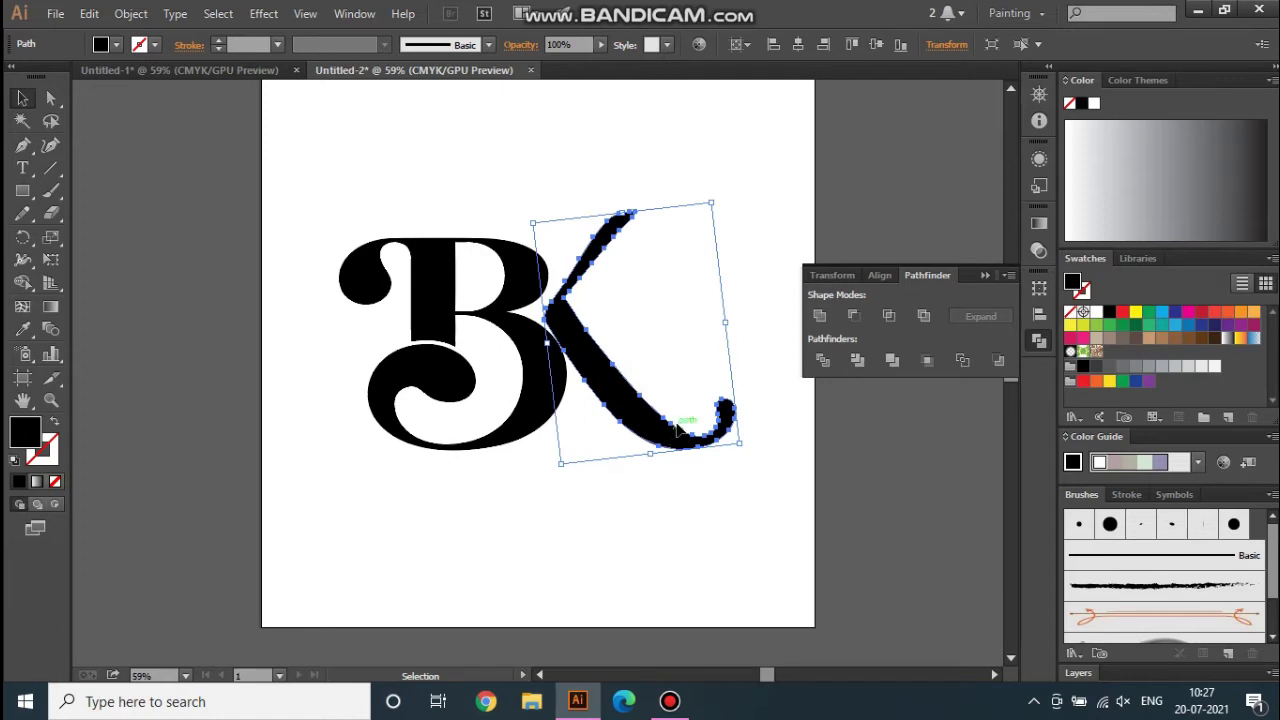
drag(677, 428, 686, 434)
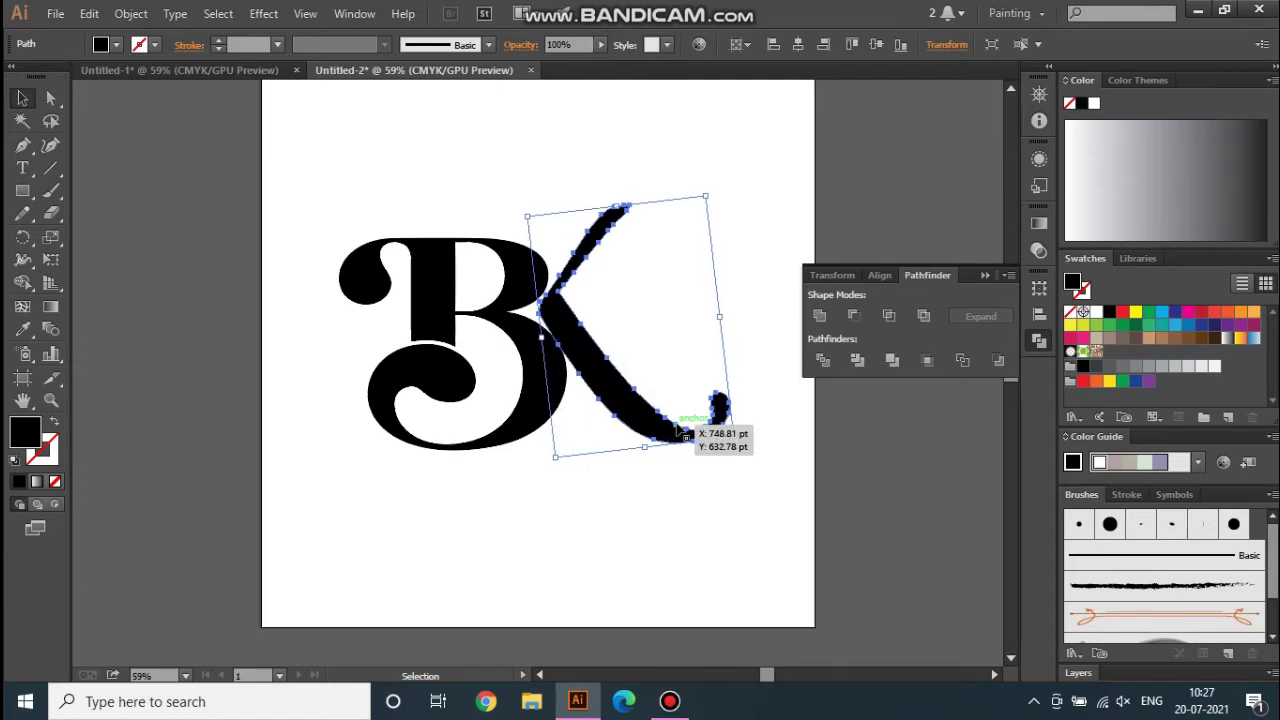
drag(686, 434, 684, 436)
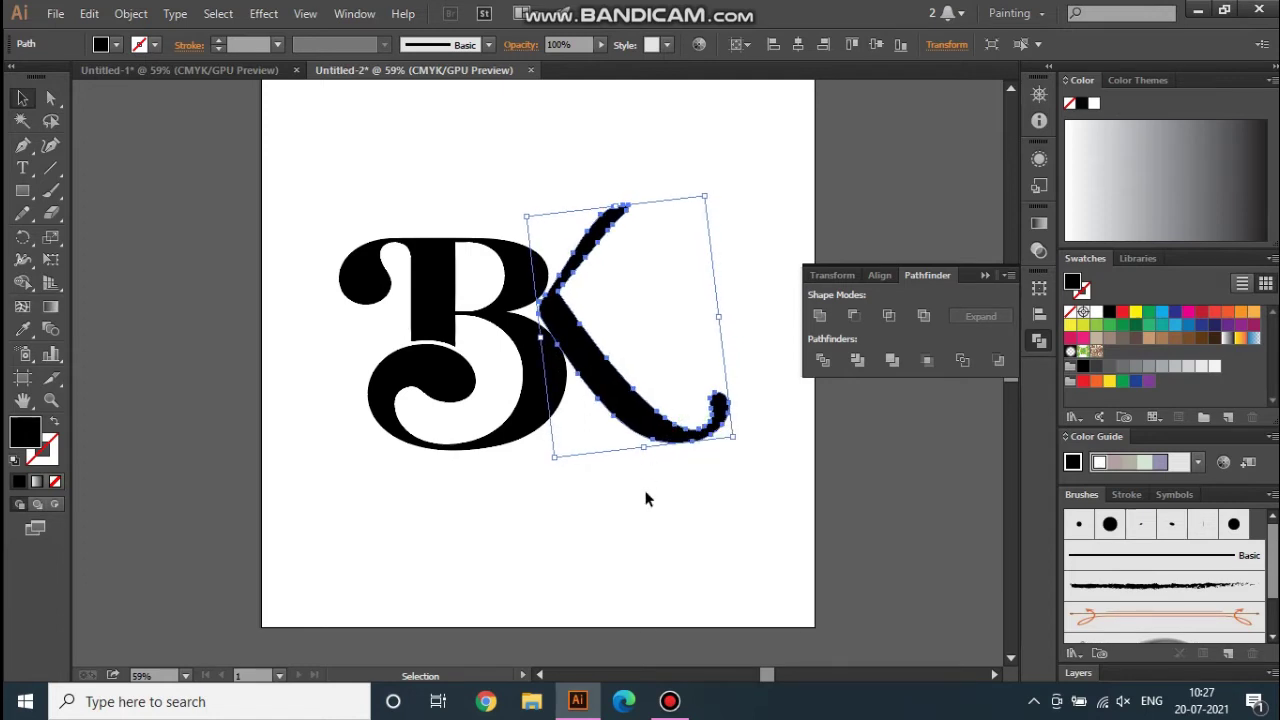
click(654, 535)
Step: Shift the K arm slightly right, then nudge it up and left with the arrow keys
click(648, 448)
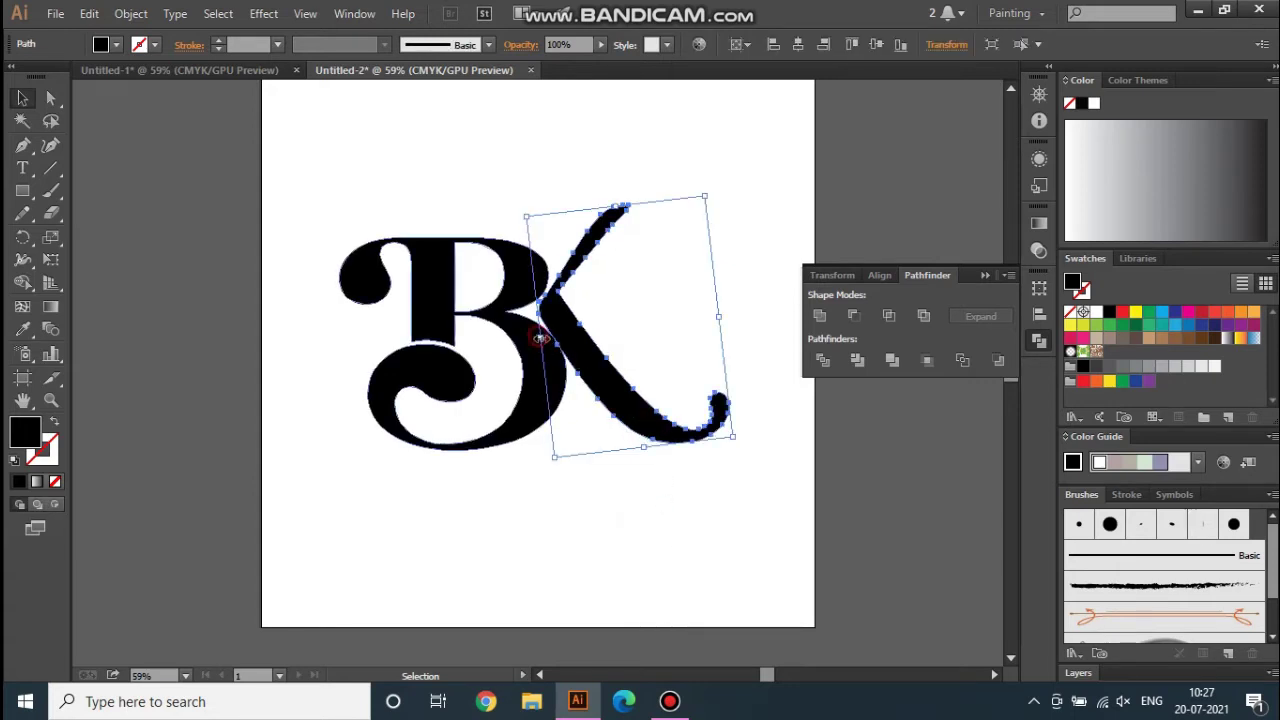
drag(540, 338, 546, 338)
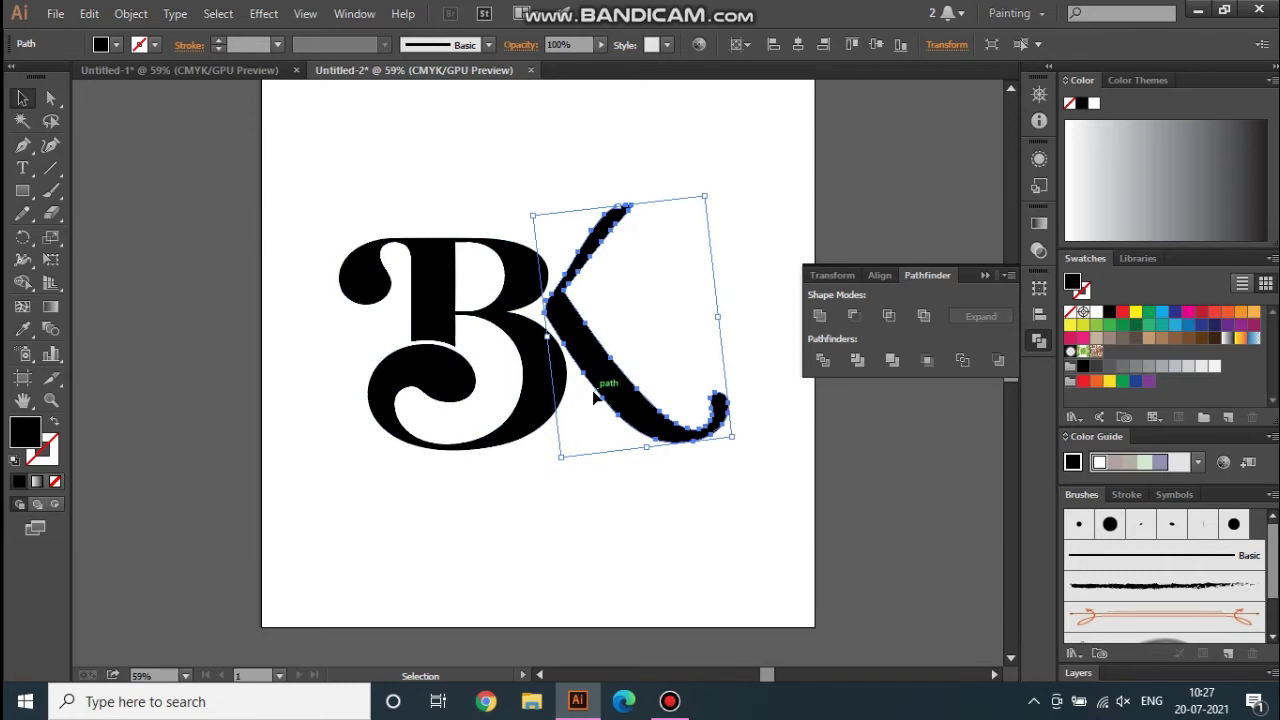
key(Left)
key(Up)
key(Up)
key(Up)
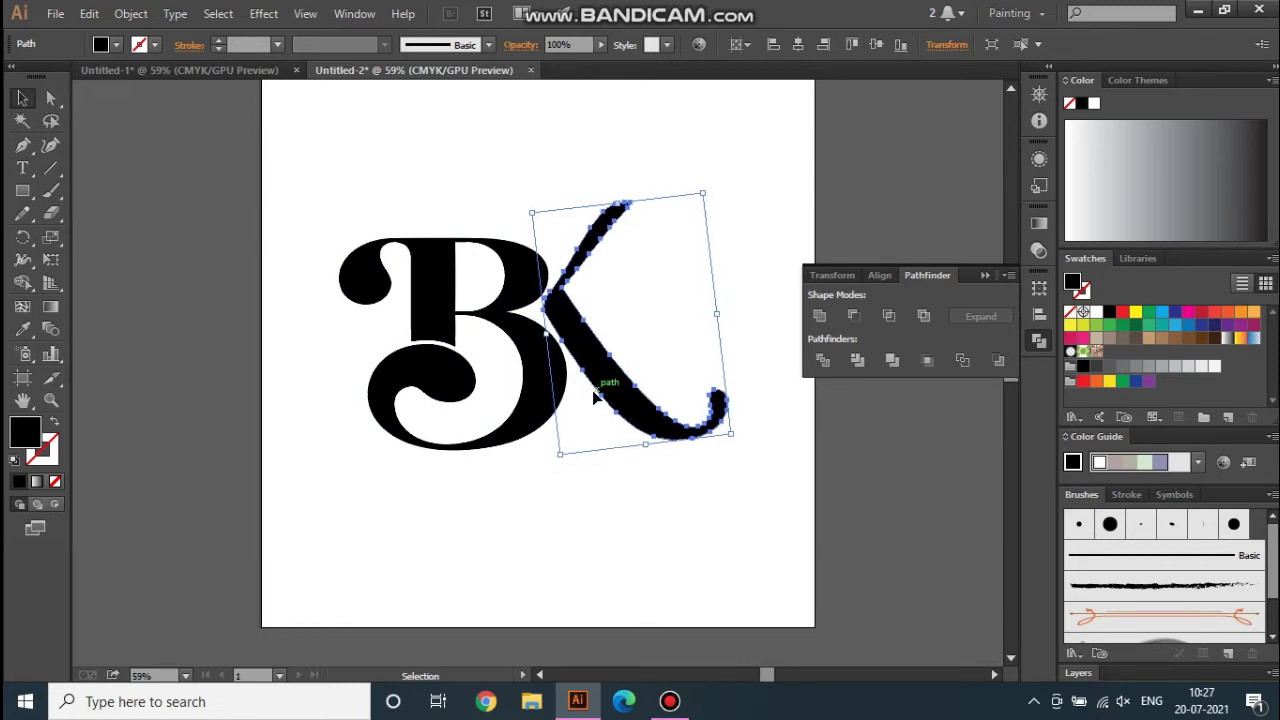
key(Left)
key(Left)
key(Up)
key(Up)
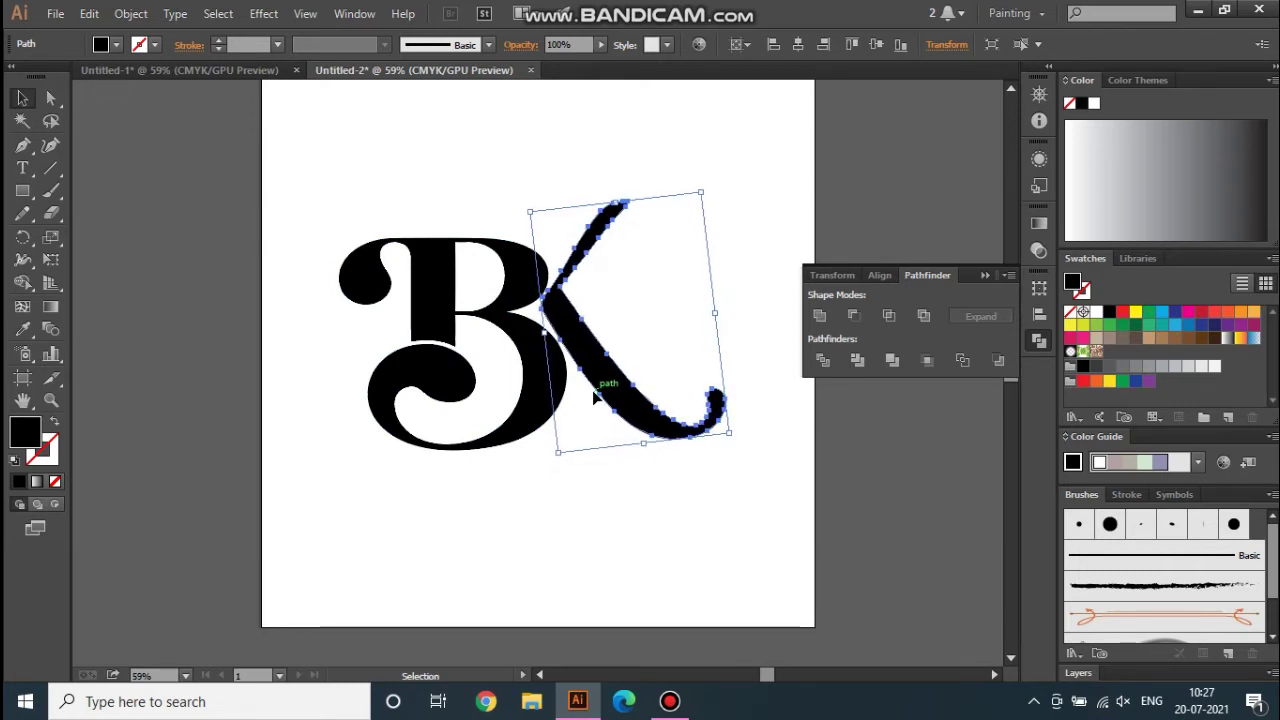
key(Left)
key(Down)
key(Down)
key(Down)
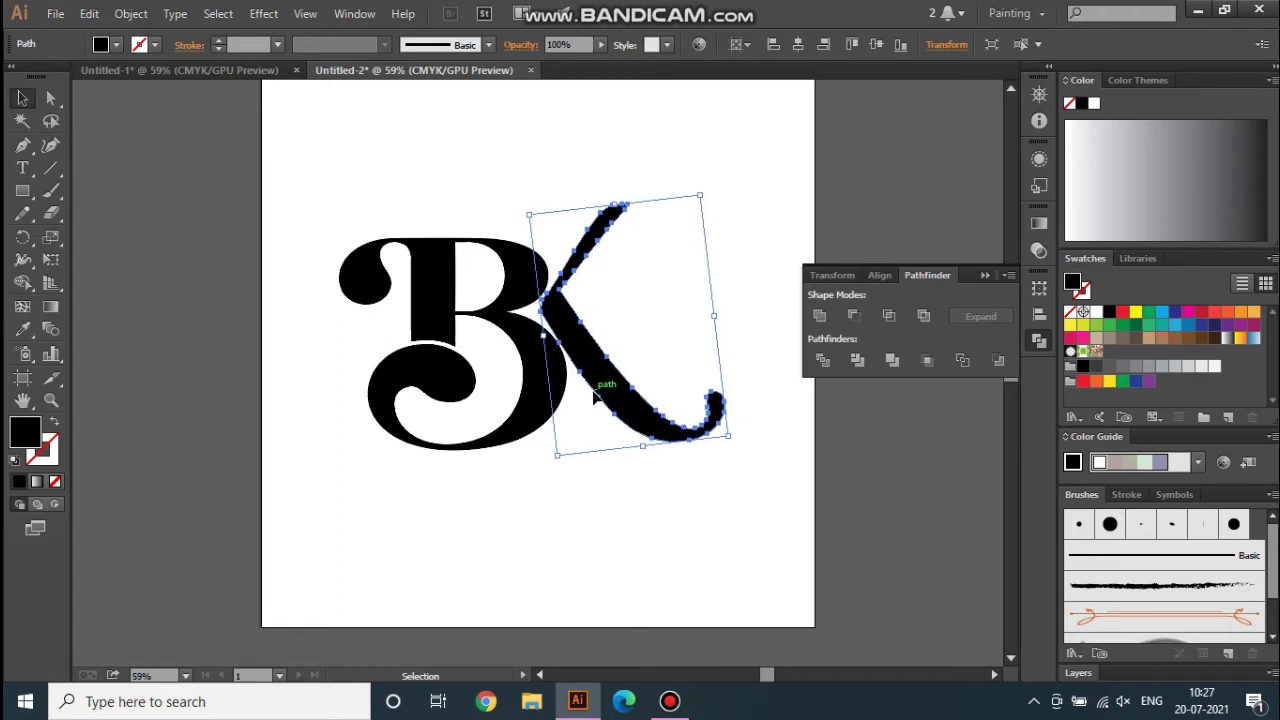
click(557, 543)
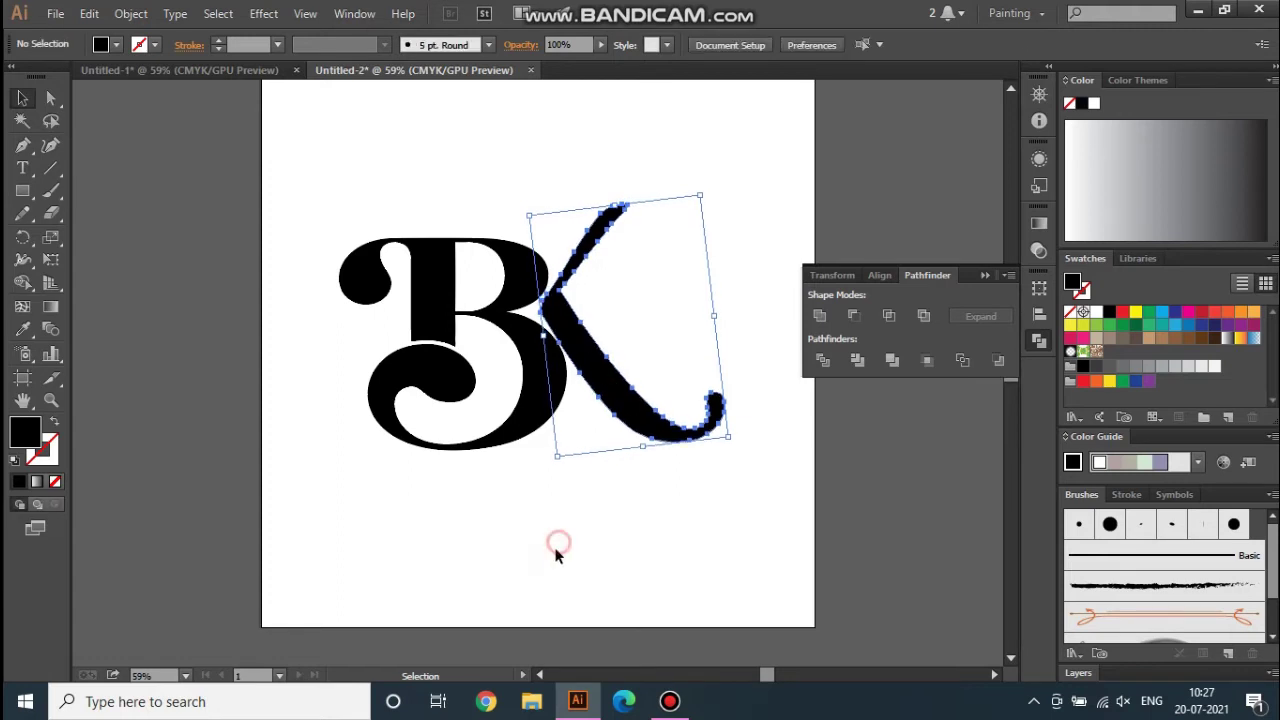
Step: Rotate the B about -3.44° and reposition the K arm slightly down and left
click(520, 325)
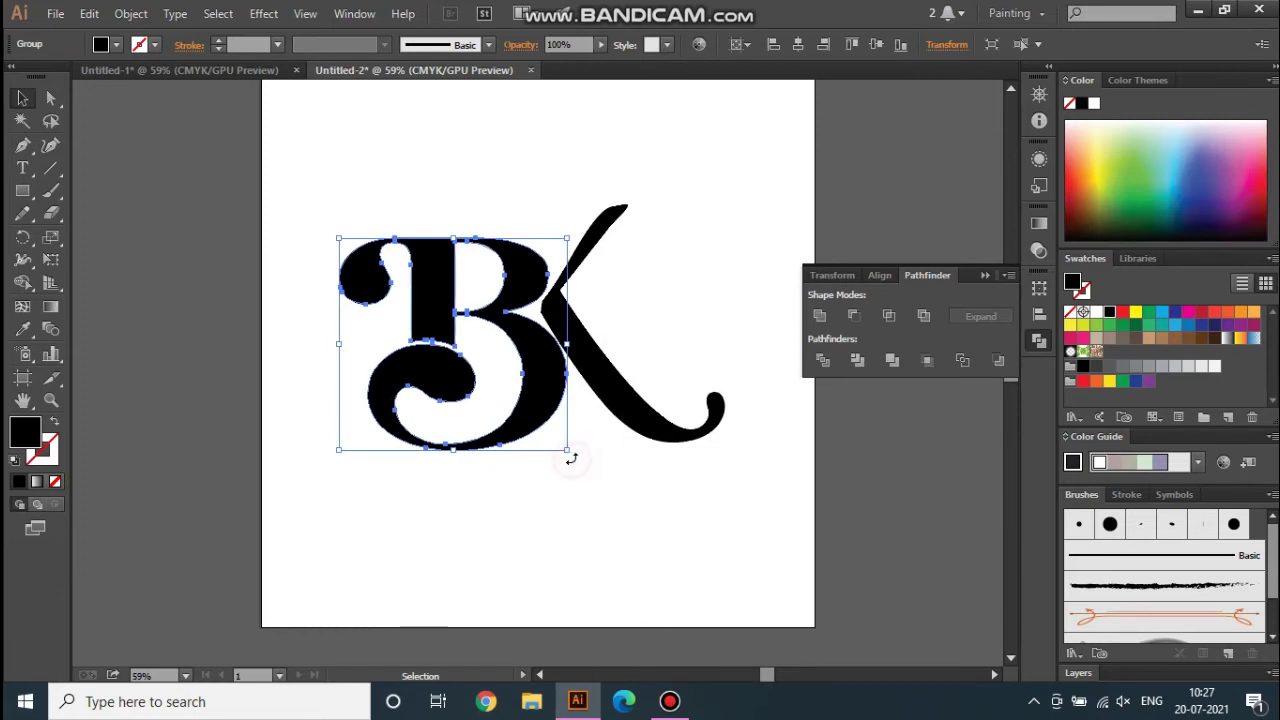
drag(571, 458, 566, 471)
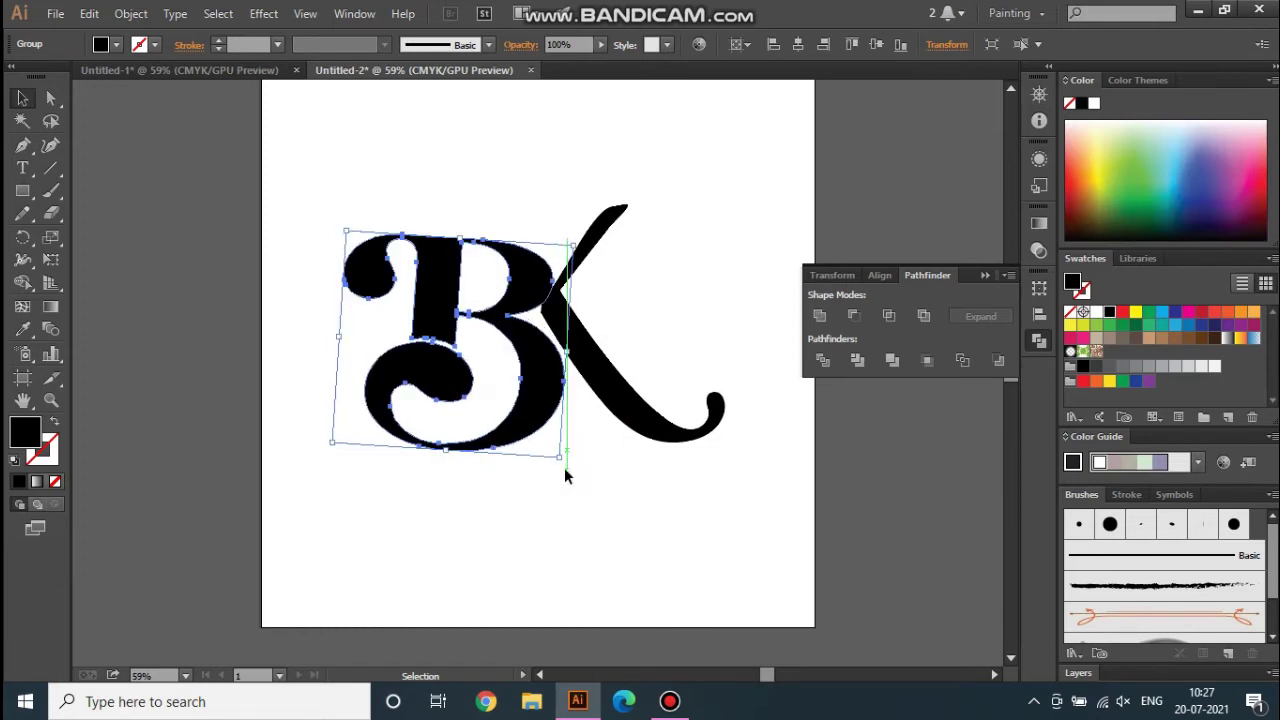
shift+click(622, 420)
drag(622, 415, 628, 430)
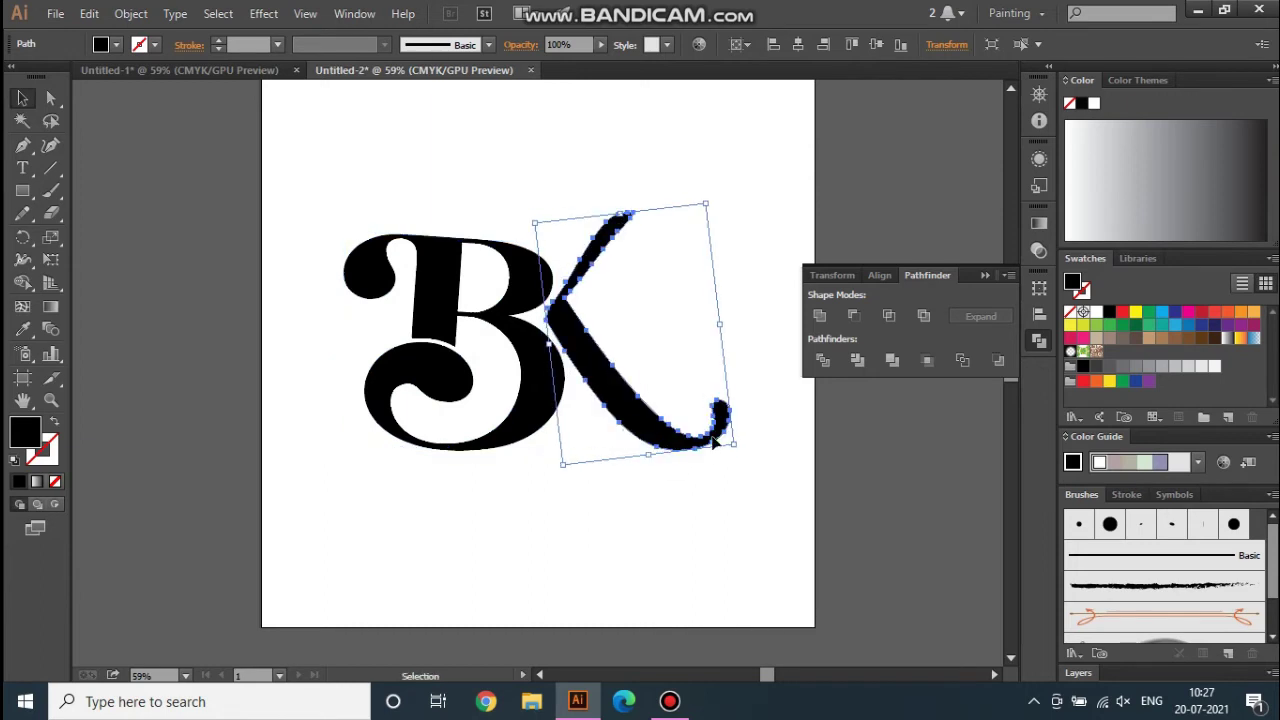
key(Left)
key(Left)
key(Left)
key(Left)
key(Left)
key(Left)
key(Left)
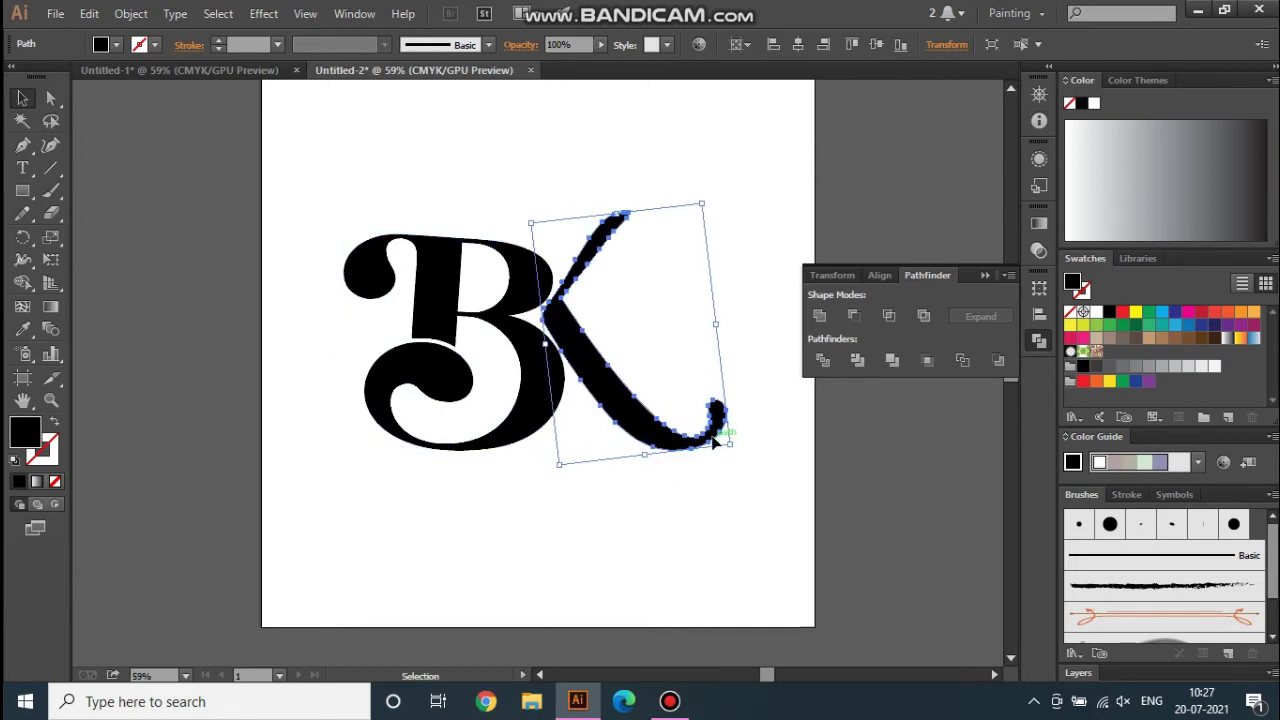
key(Left)
click(681, 512)
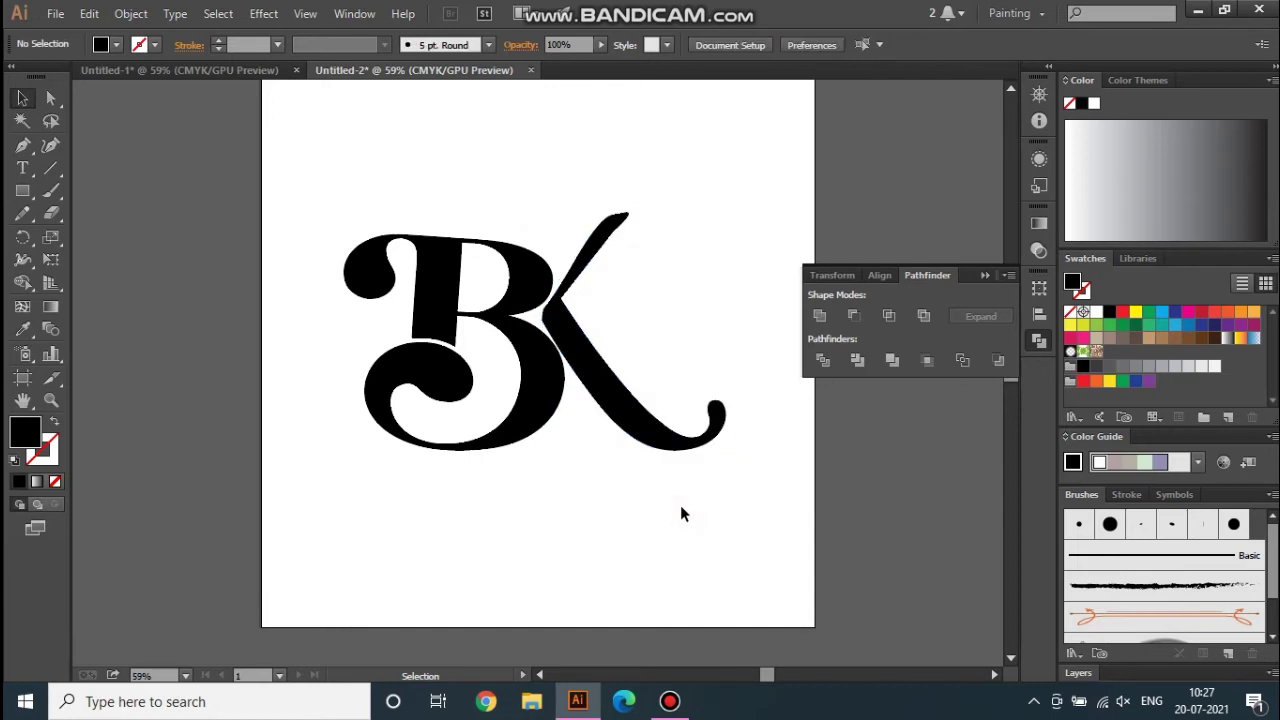
Step: Try squashing the K arm's height, then undo back to about 331 × 412 pt
click(616, 430)
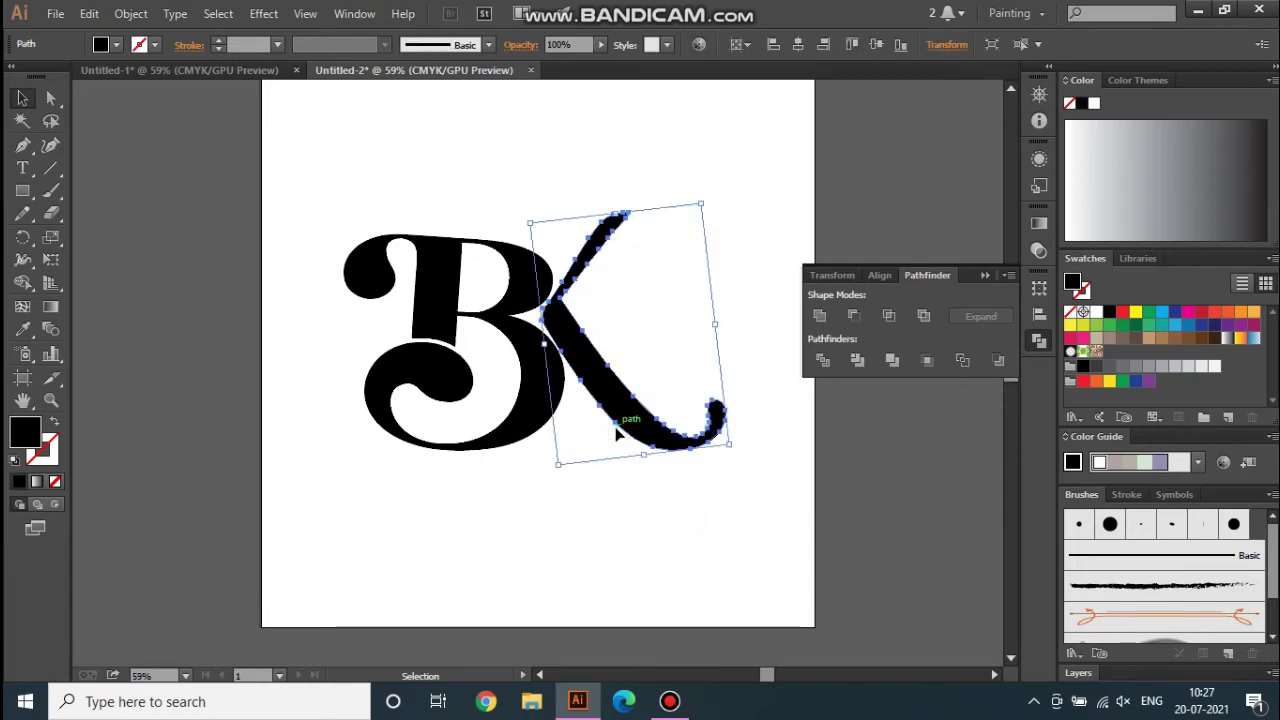
click(605, 510)
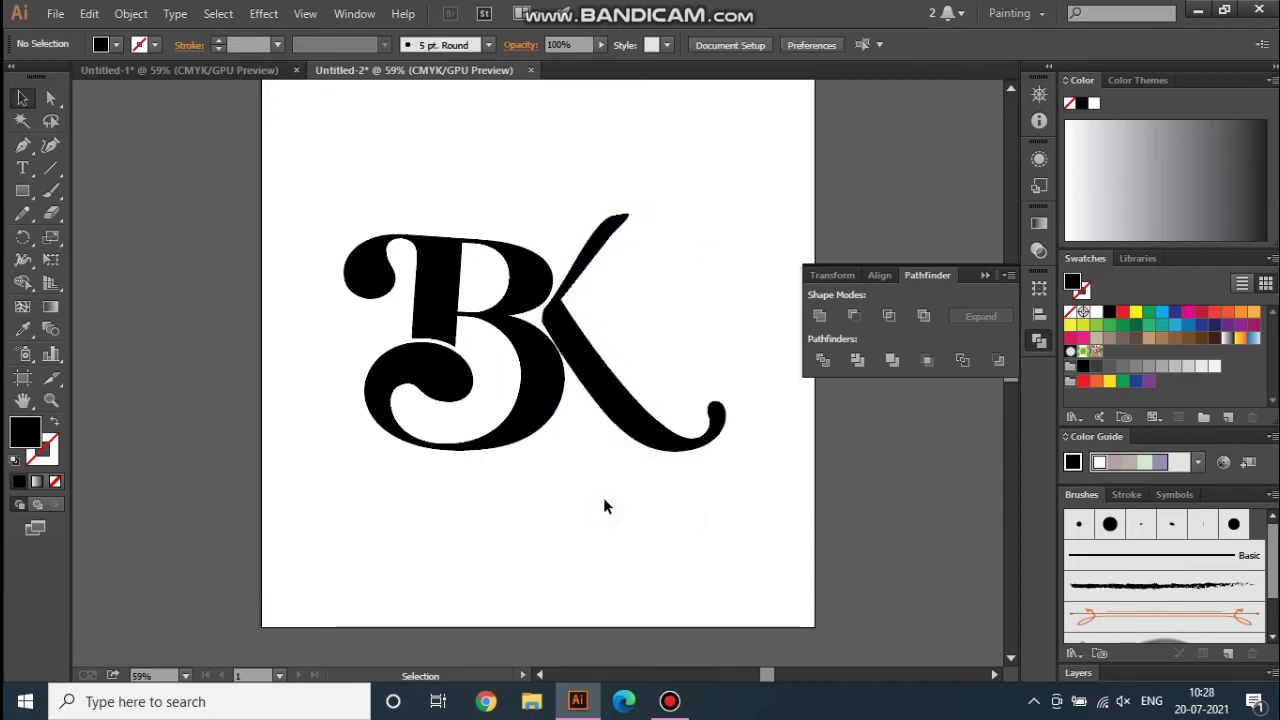
click(614, 410)
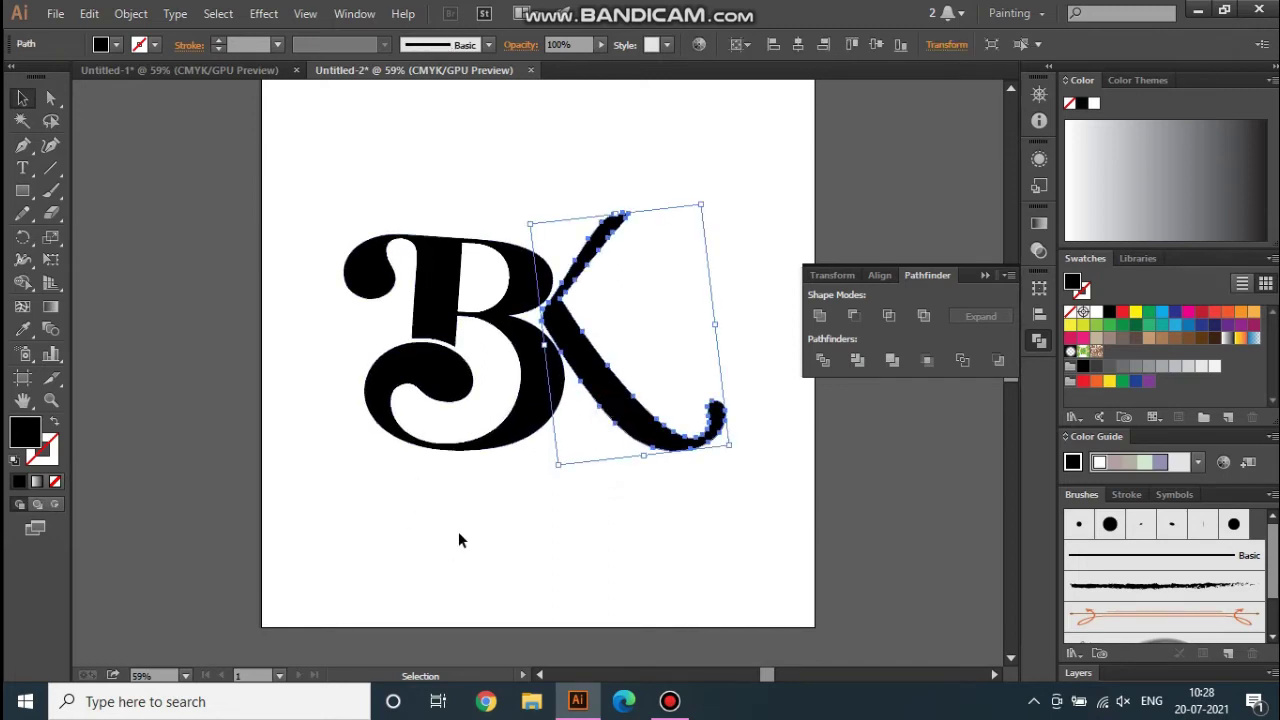
drag(646, 458, 645, 450)
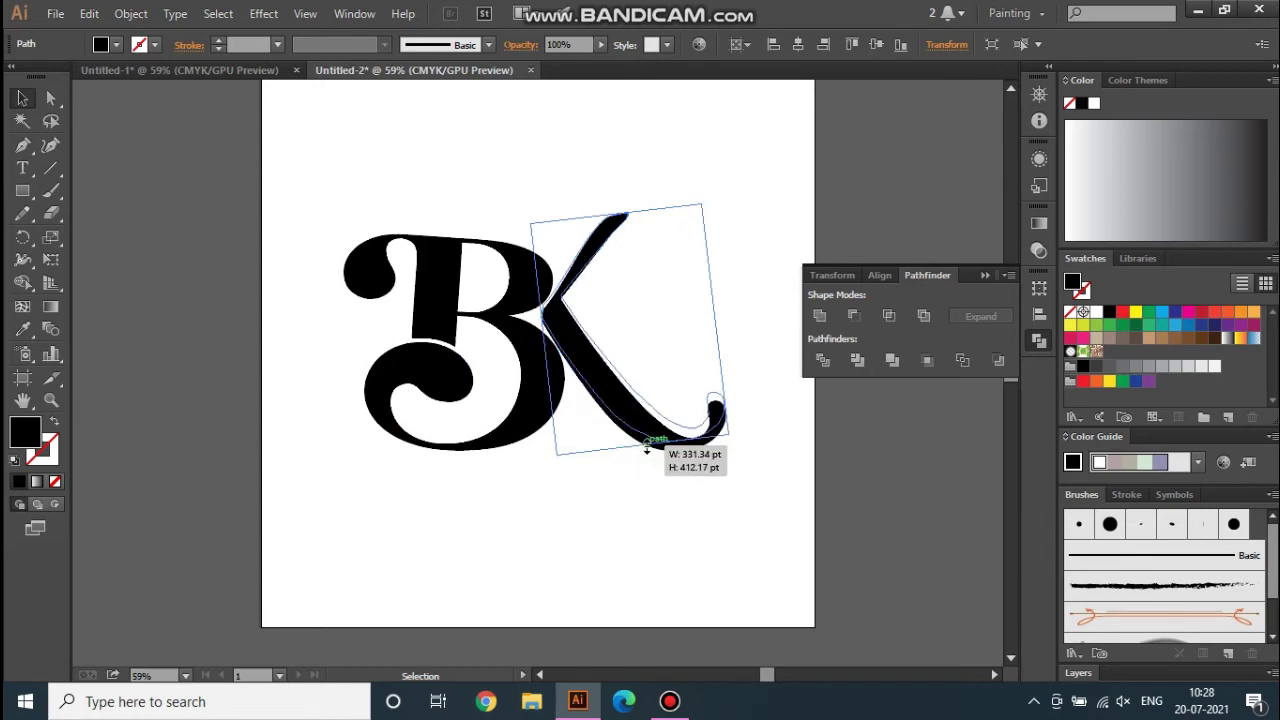
key(ctrl+z)
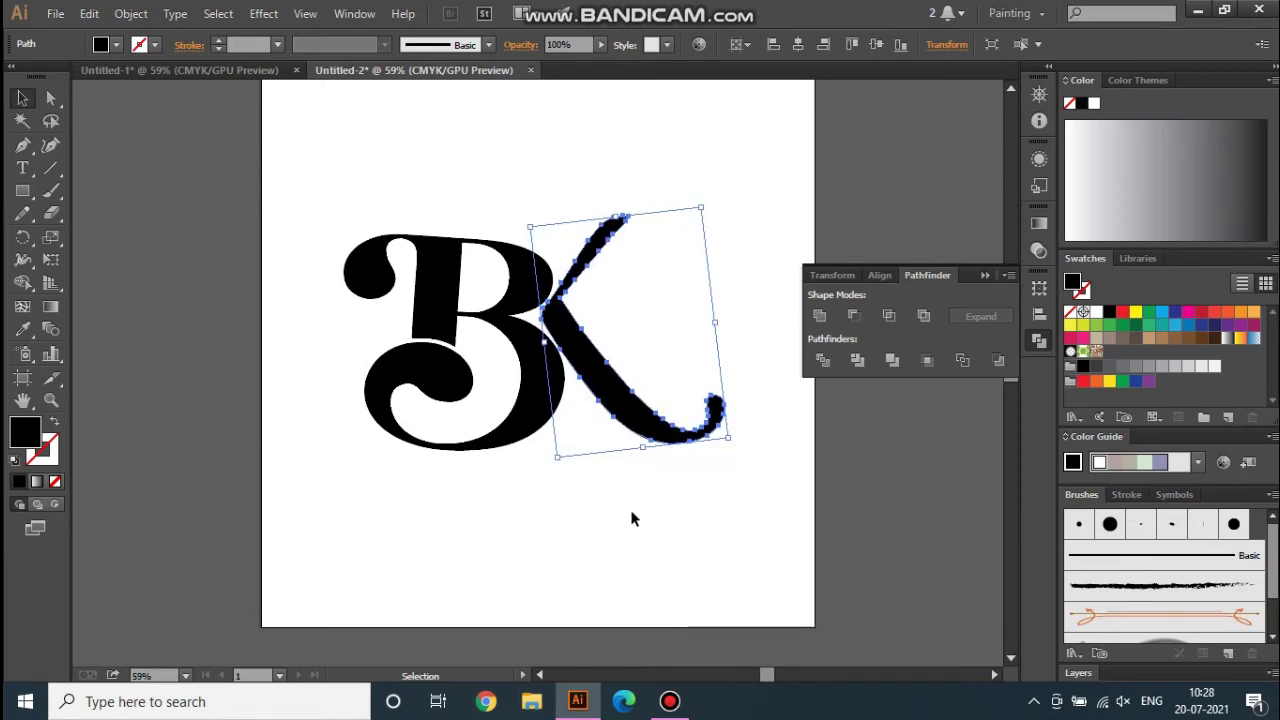
click(631, 517)
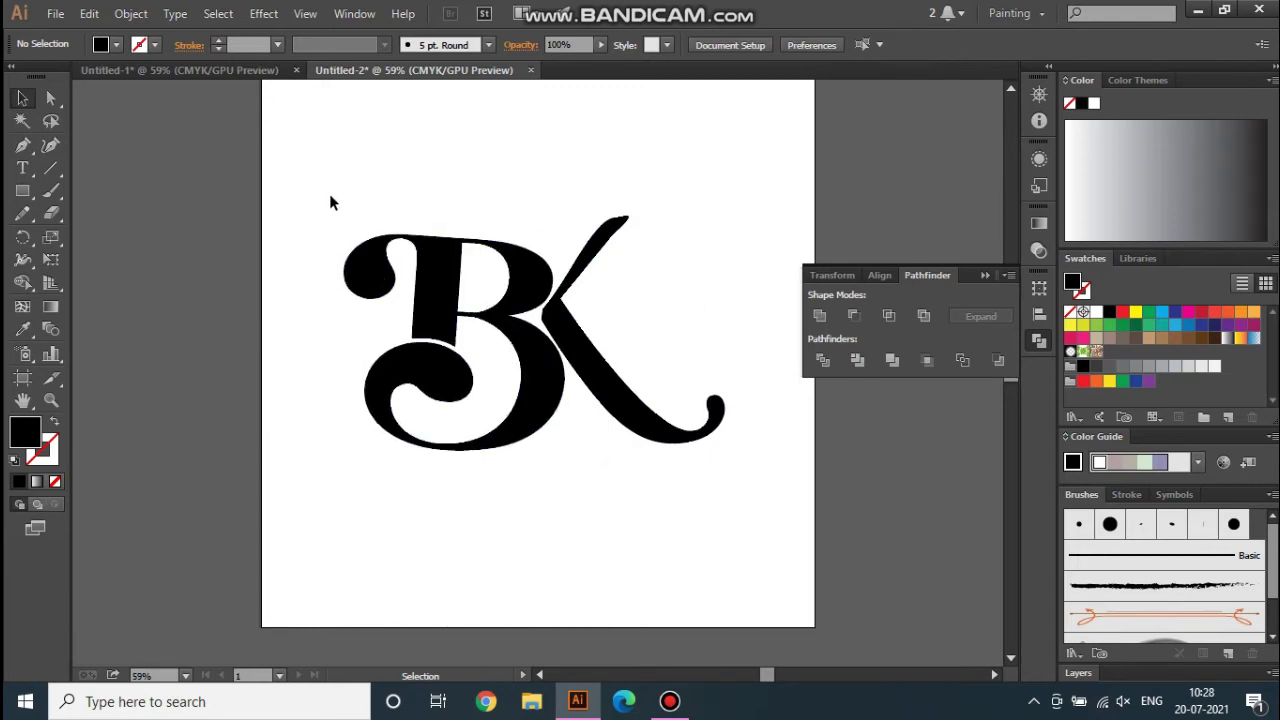
Step: Select the B and K together and slightly rotate the whole monogram
mouse_move(316, 183)
mouse_down()
mouse_move(500, 314)
mouse_move(711, 519)
mouse_up()
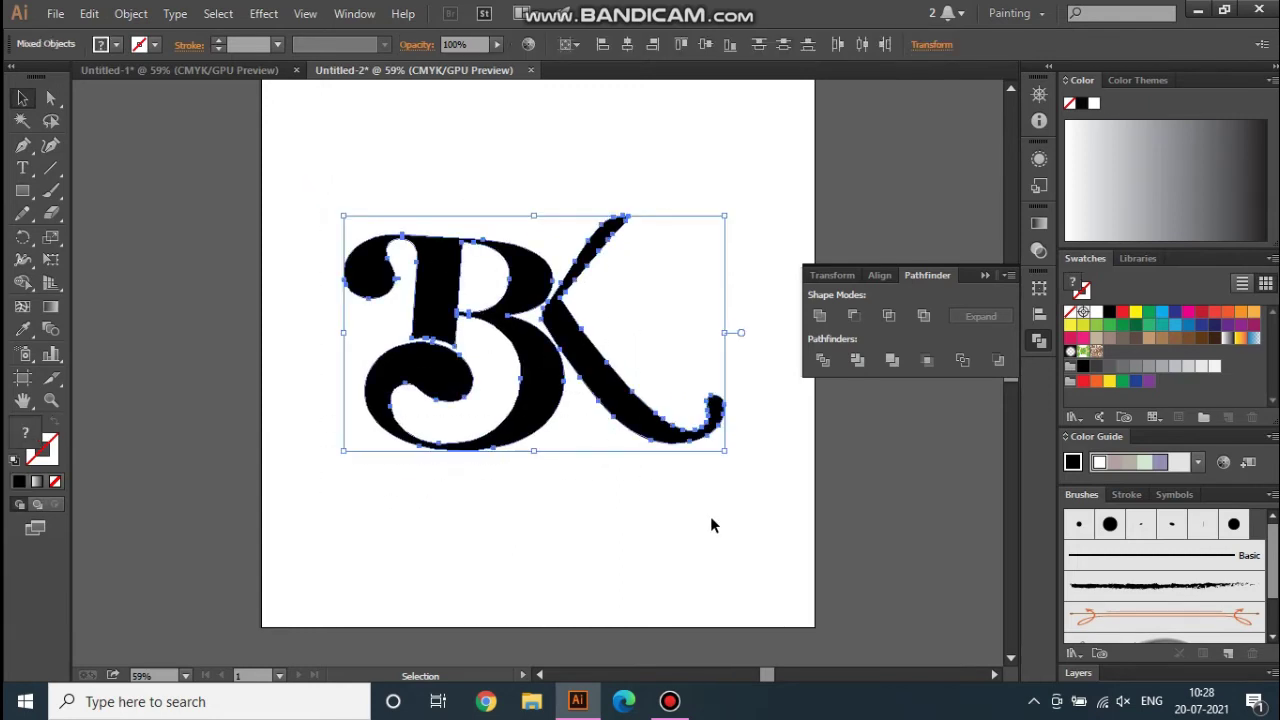
drag(730, 457, 734, 454)
click(674, 543)
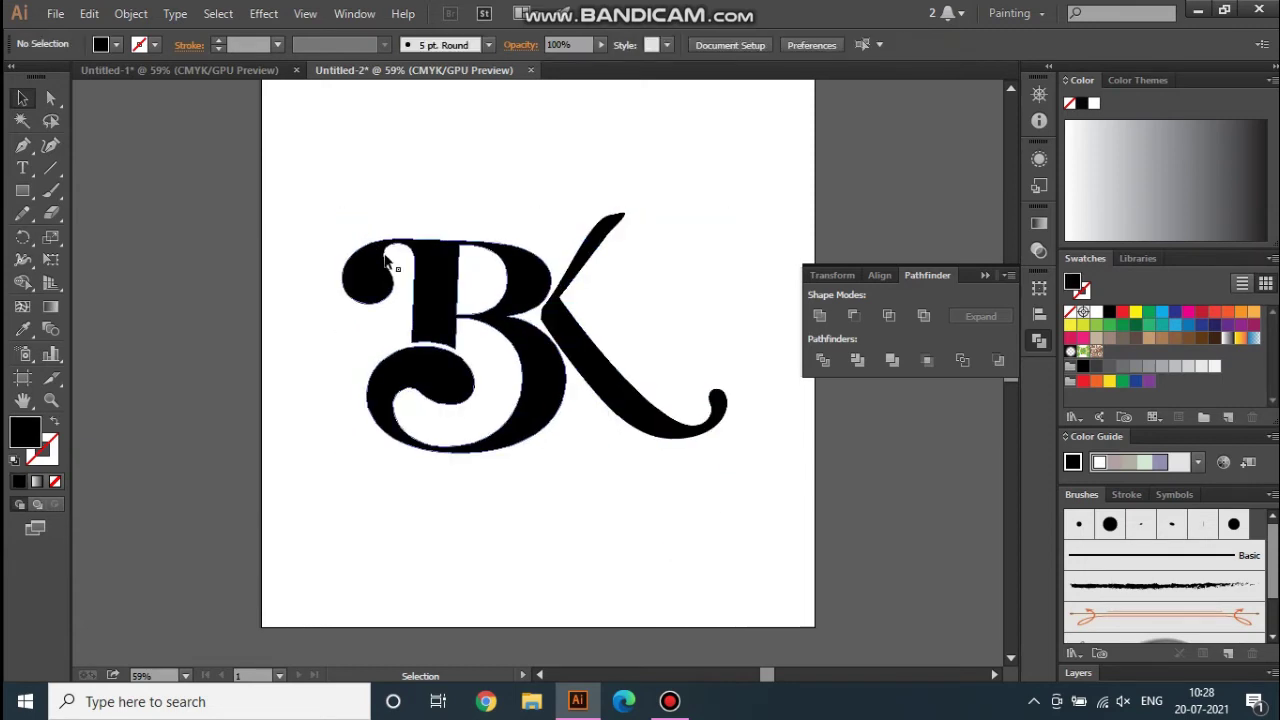
mouse_move(336, 191)
mouse_down()
mouse_move(603, 443)
mouse_move(667, 478)
mouse_up()
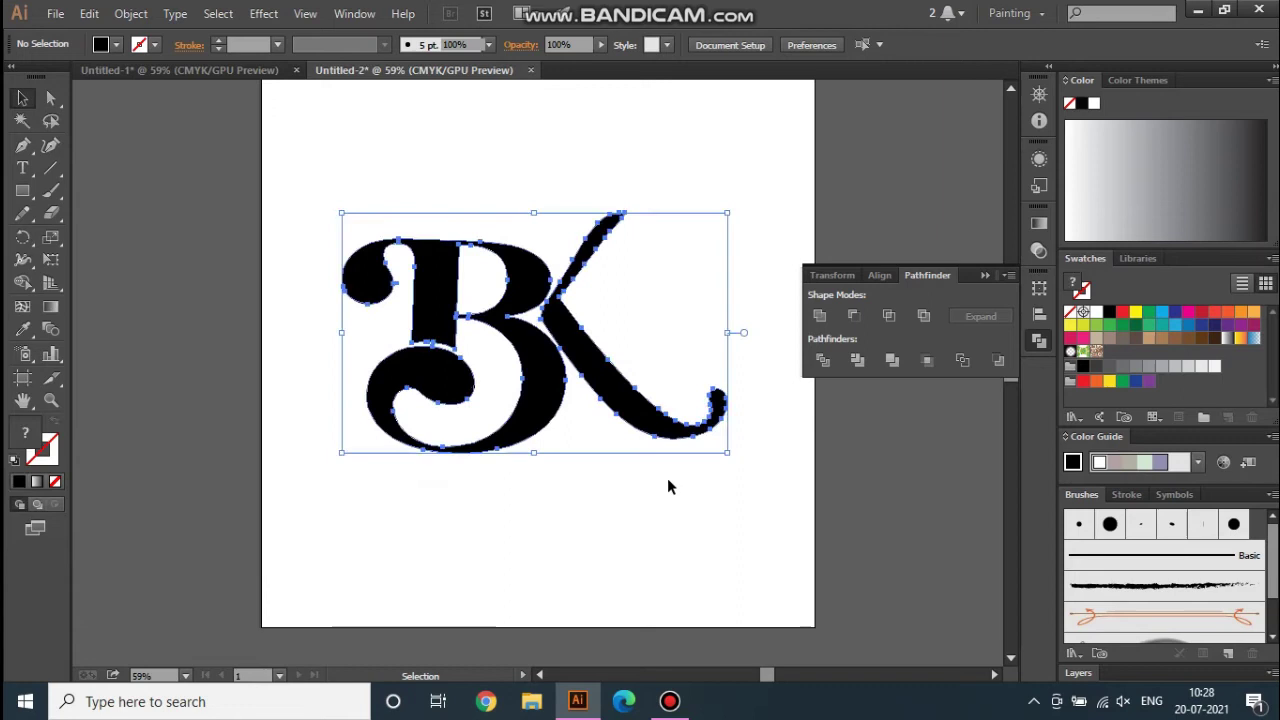
Step: Resize the K from its top to about 335 × 393 pt, nudge it up-left, then select both letters
click(583, 508)
click(594, 250)
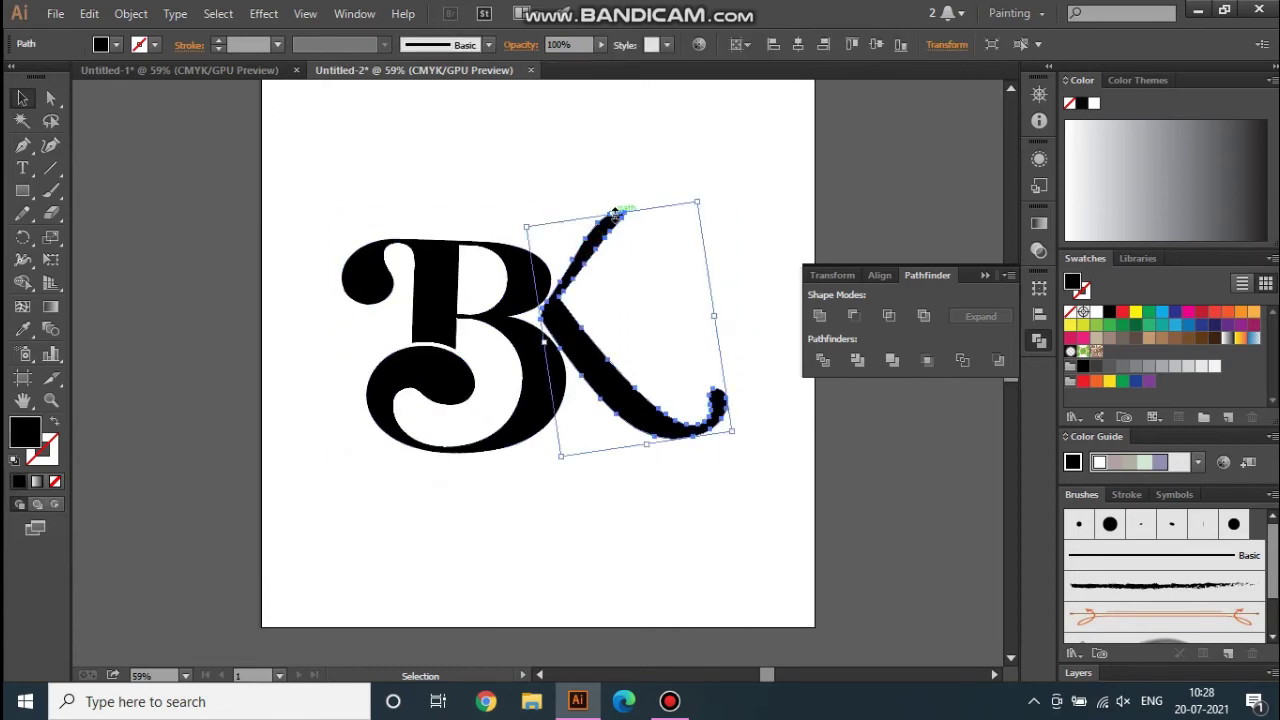
drag(614, 212, 614, 230)
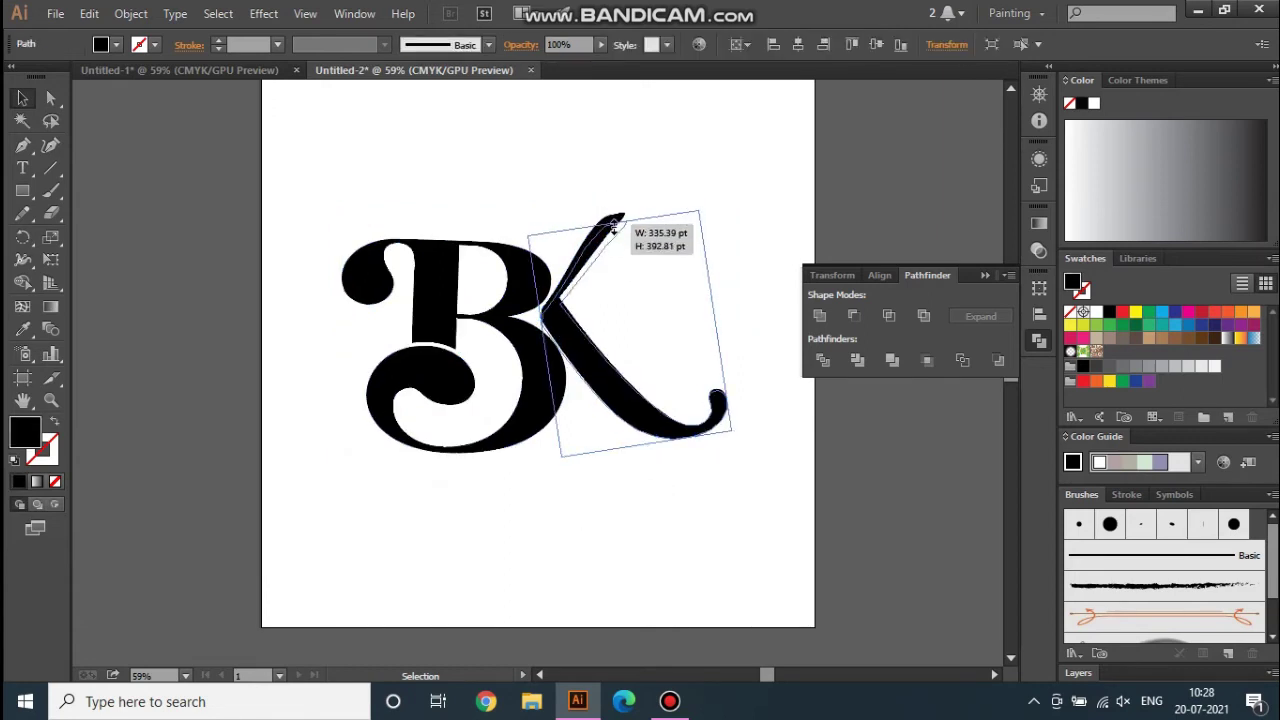
key(Up)
key(Up)
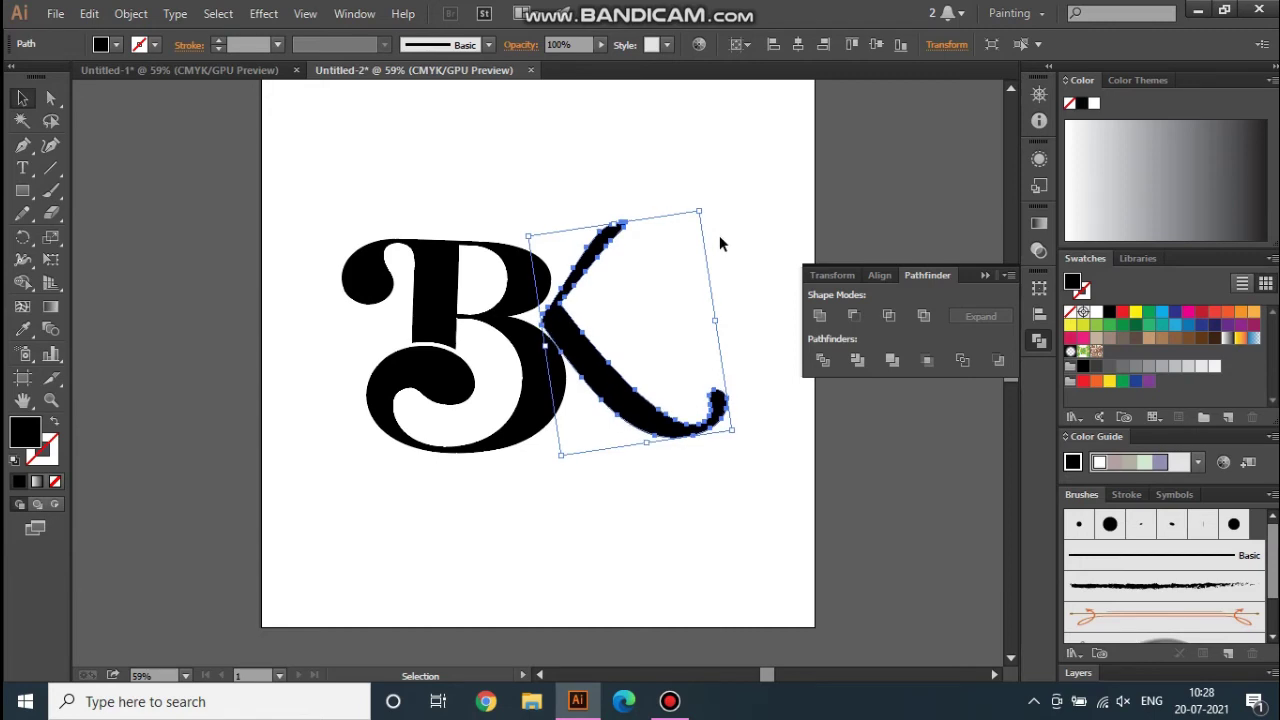
key(Up)
key(Up)
key(Up)
key(Up)
key(Left)
key(Left)
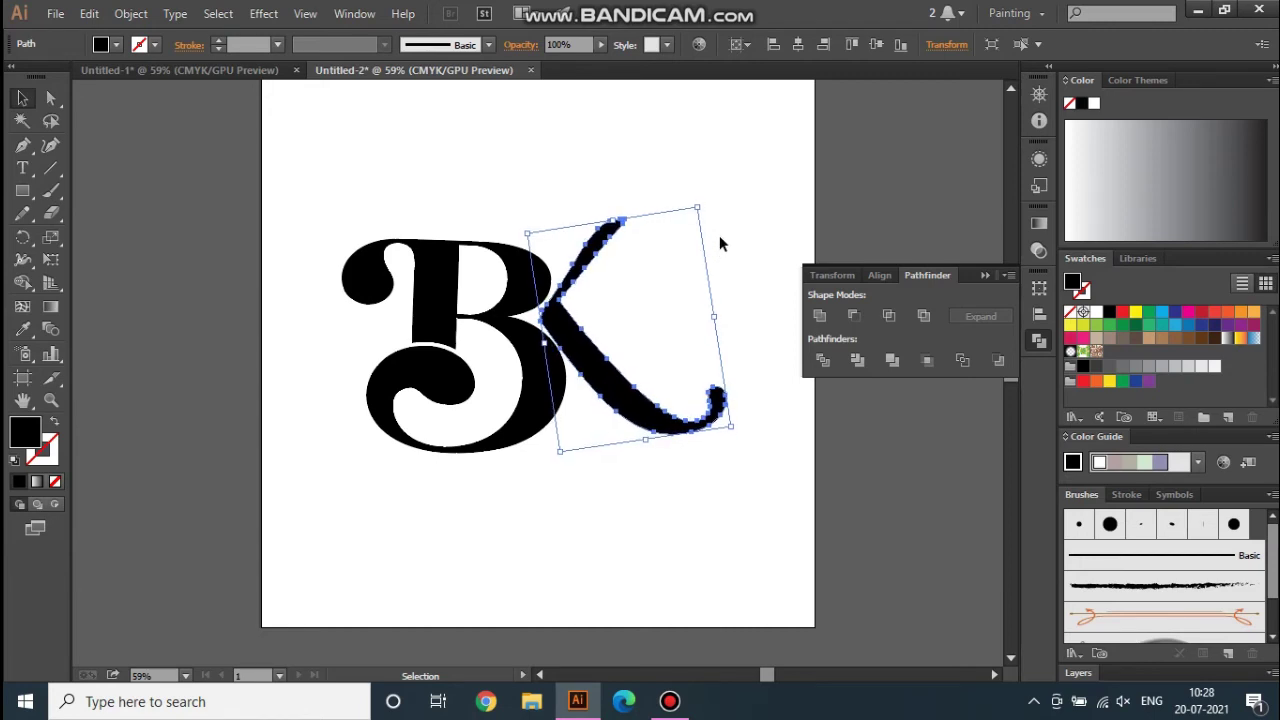
key(Left)
key(Left)
key(Left)
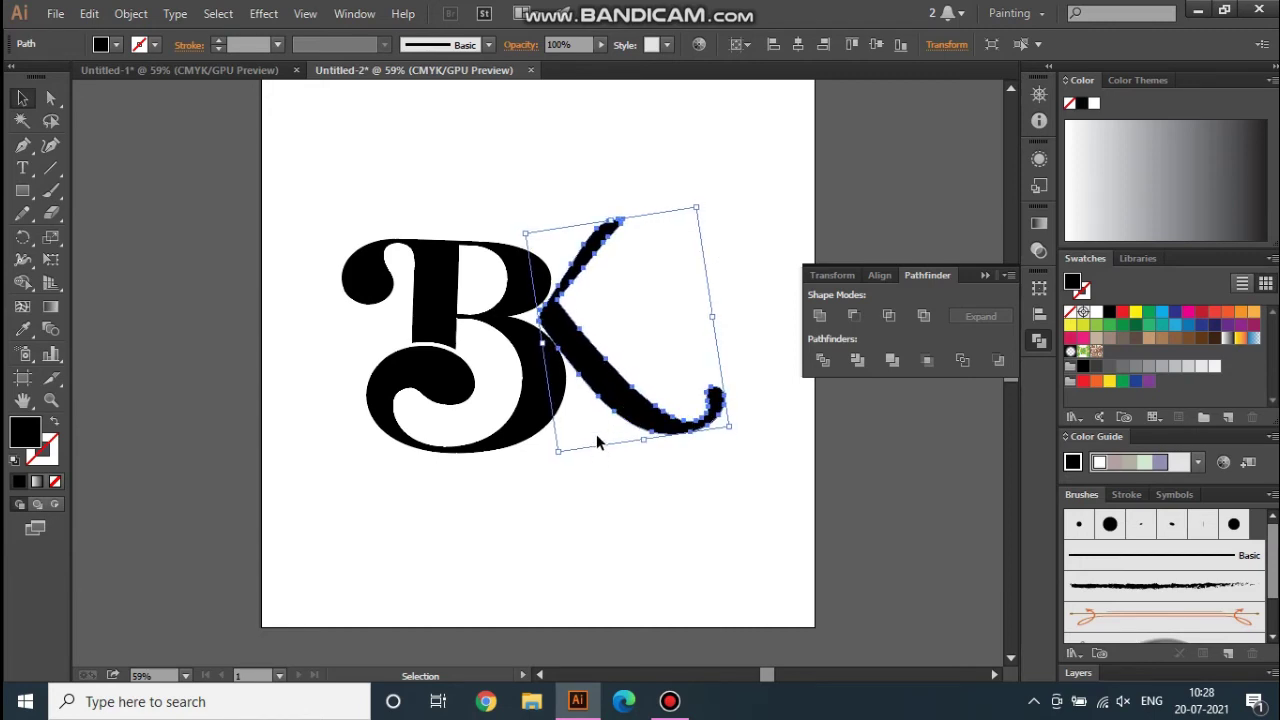
click(563, 559)
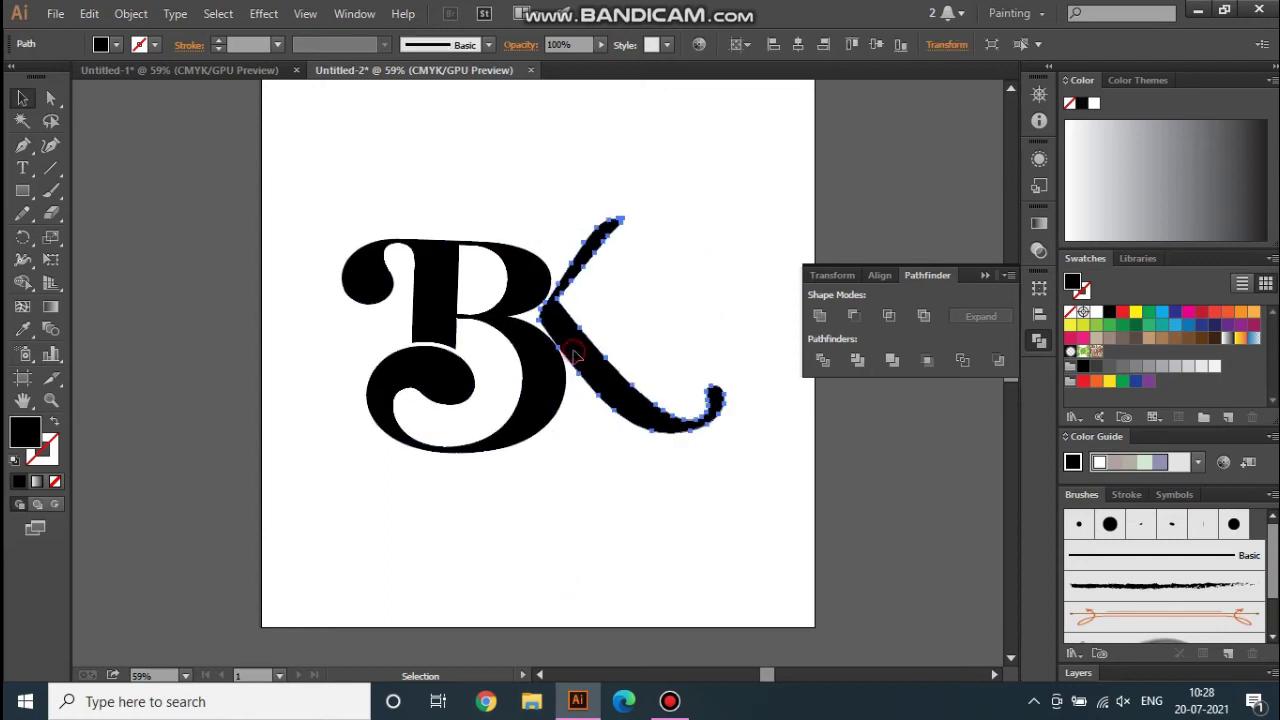
click(573, 384)
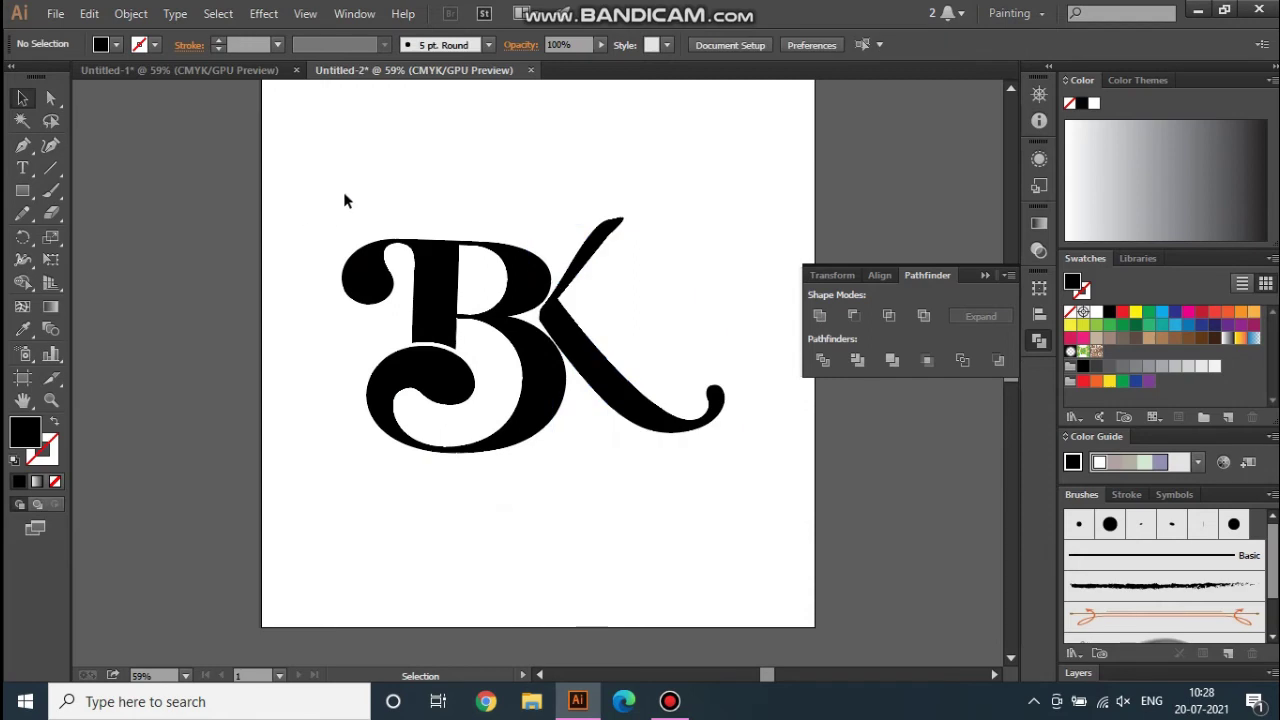
drag(340, 192, 732, 555)
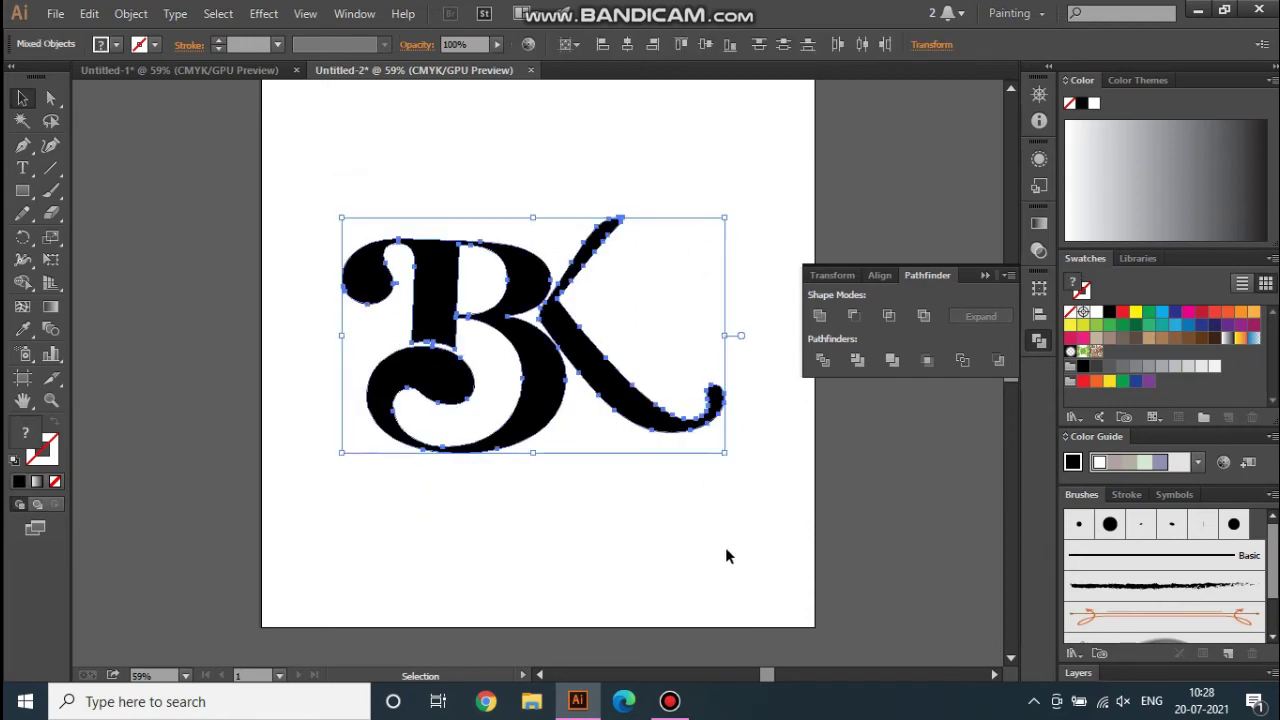
Step: Group the selected B and K into one monogram and close the Pathfinder panel
right_click(548, 345)
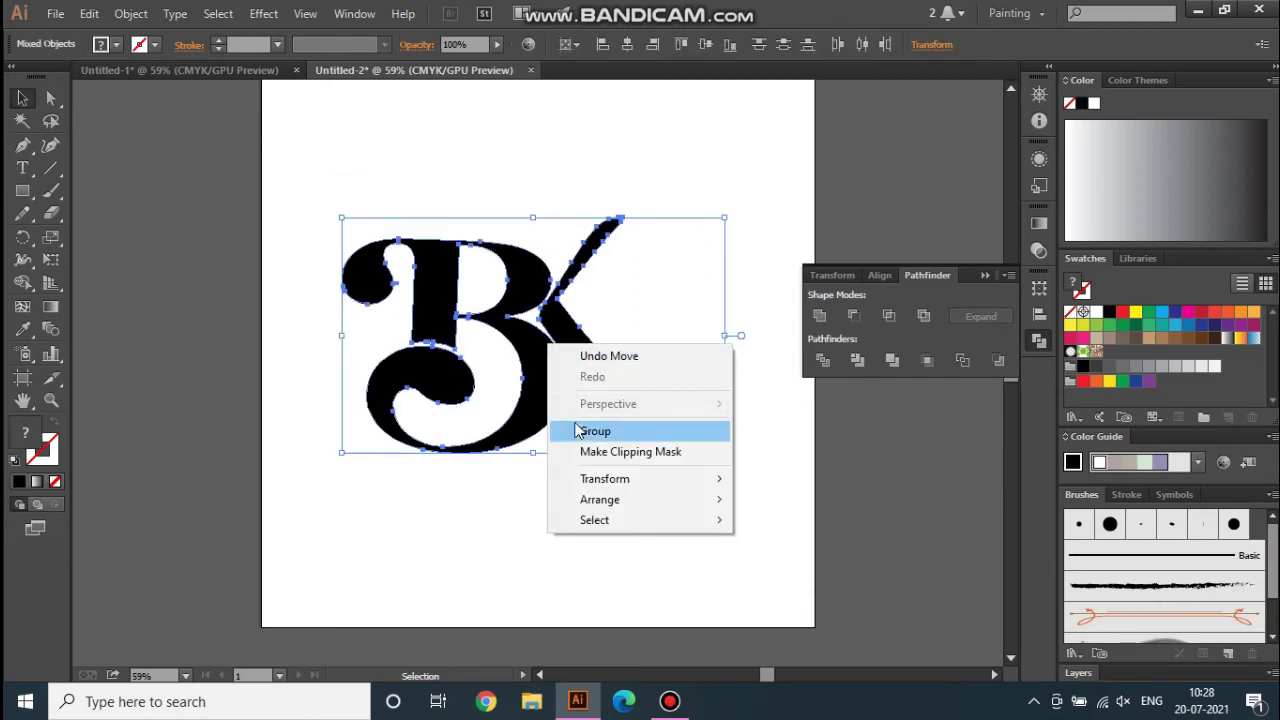
click(595, 431)
click(537, 522)
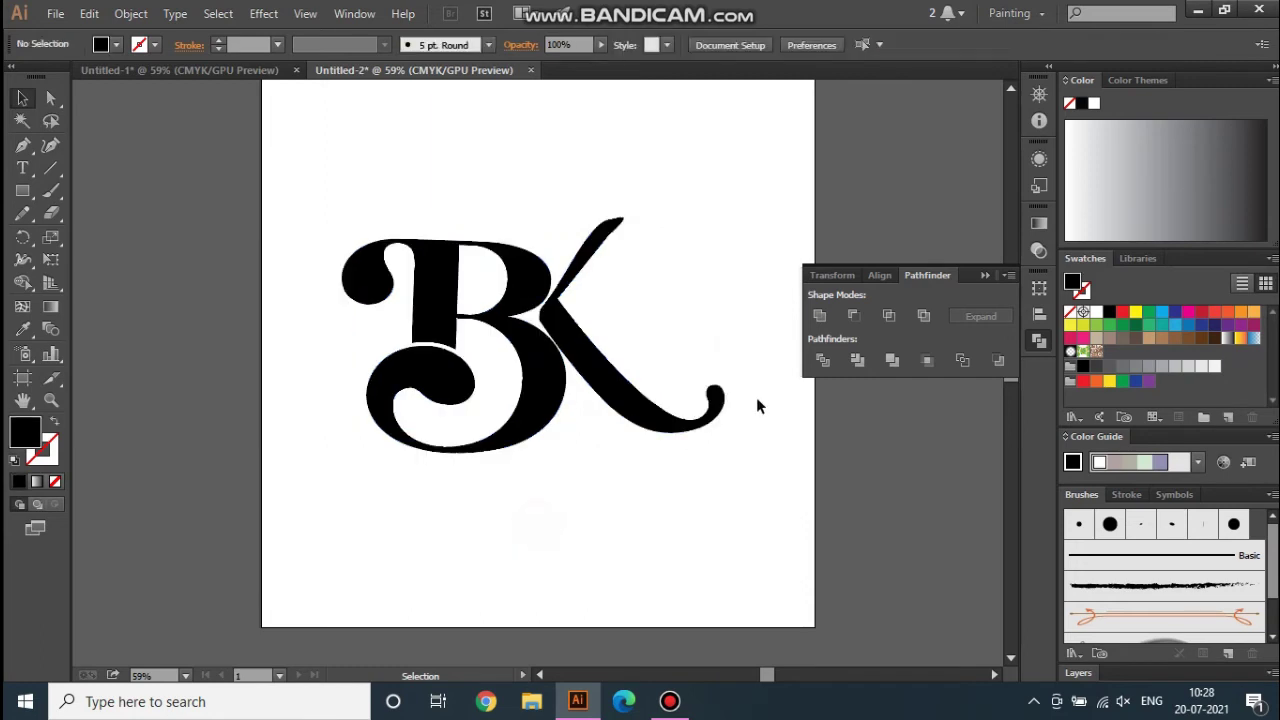
click(985, 275)
Step: Shrink the BK group to about 576 × 372 pt and centre it horizontally on the artboard
click(496, 323)
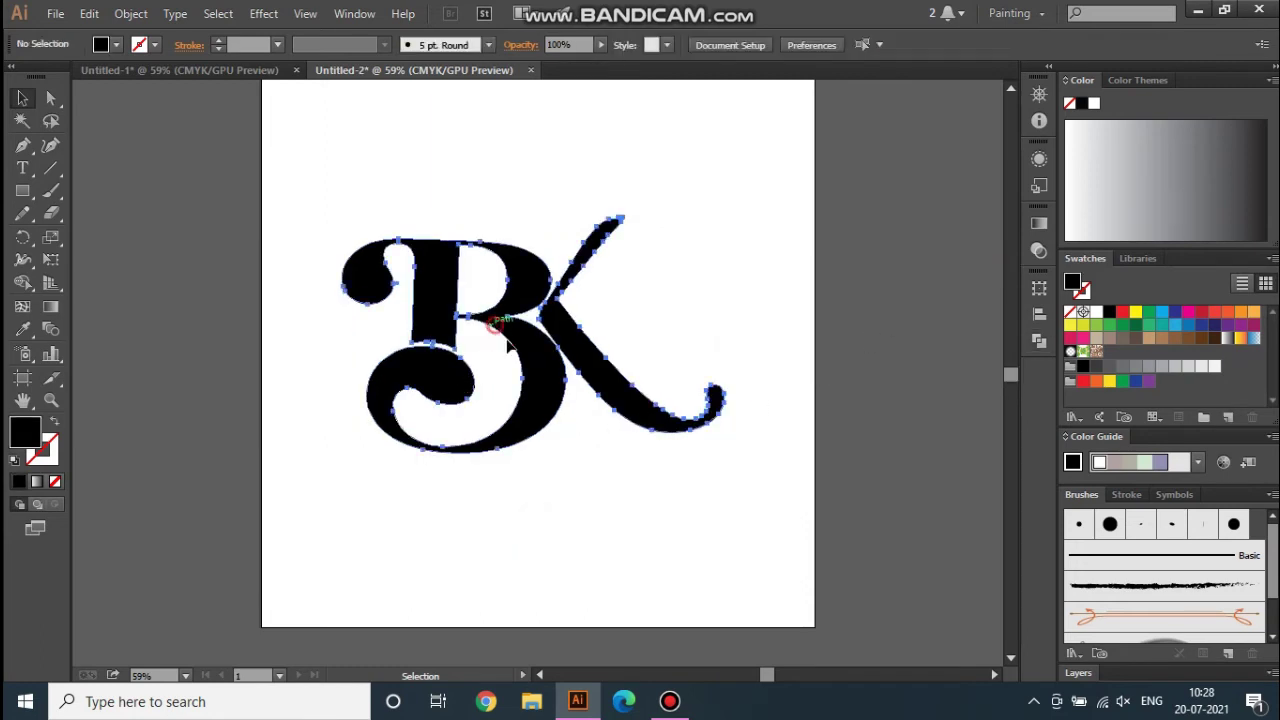
drag(507, 342, 512, 342)
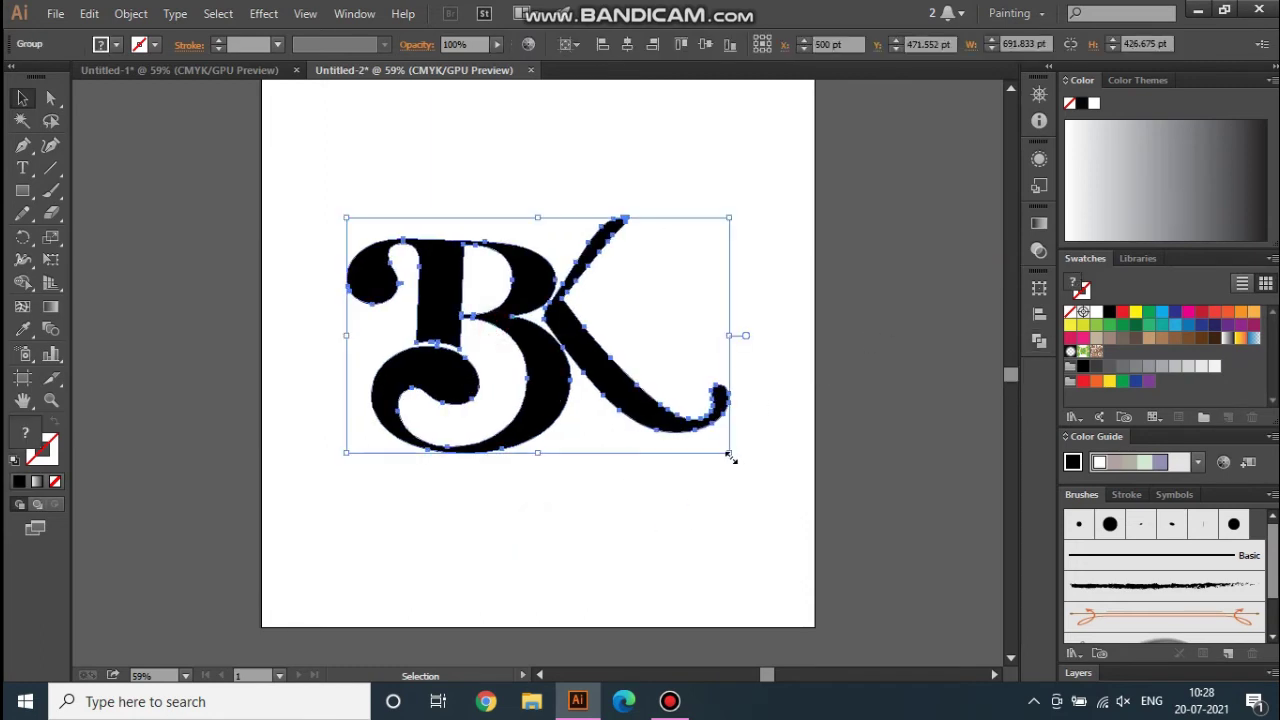
drag(729, 453, 666, 422)
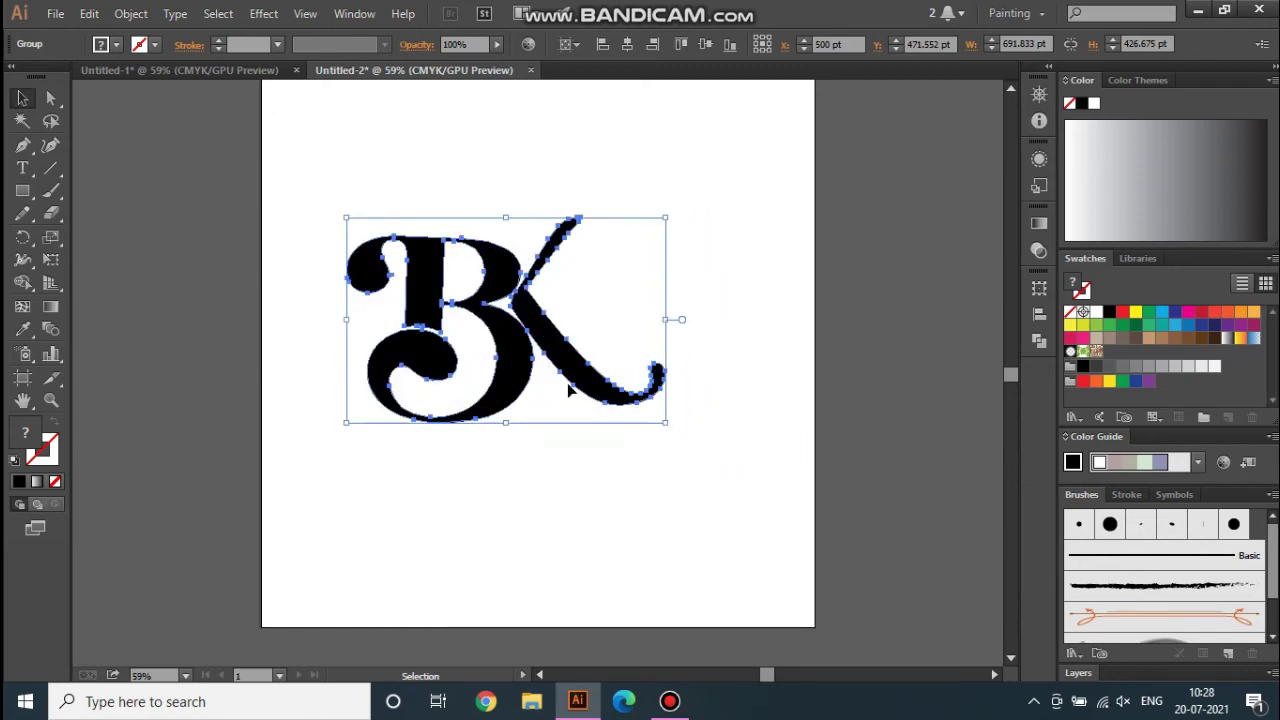
click(627, 46)
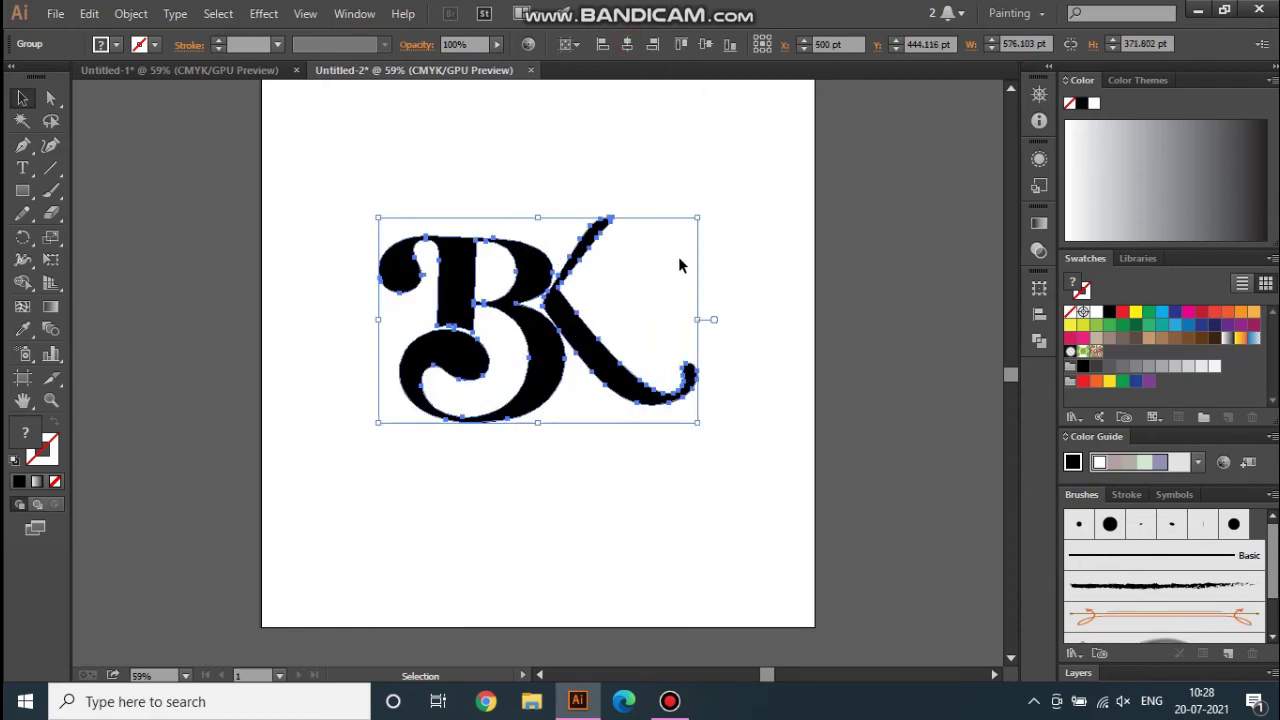
click(722, 507)
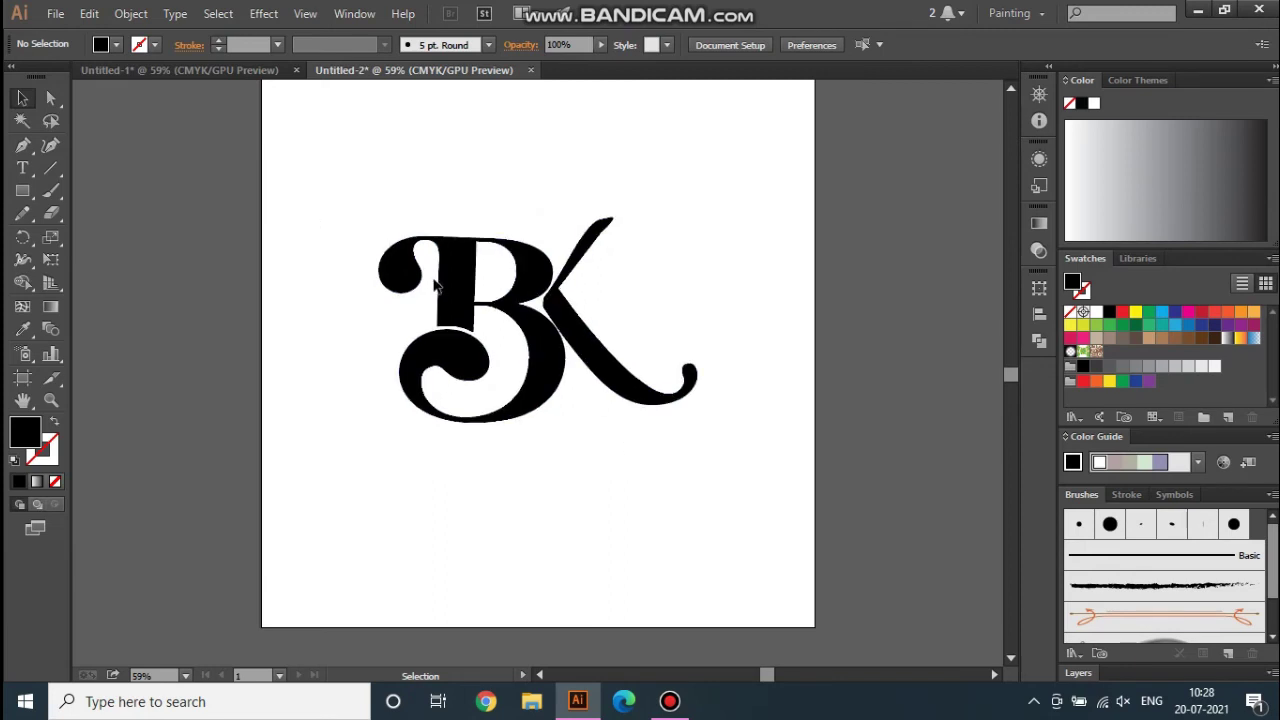
click(405, 266)
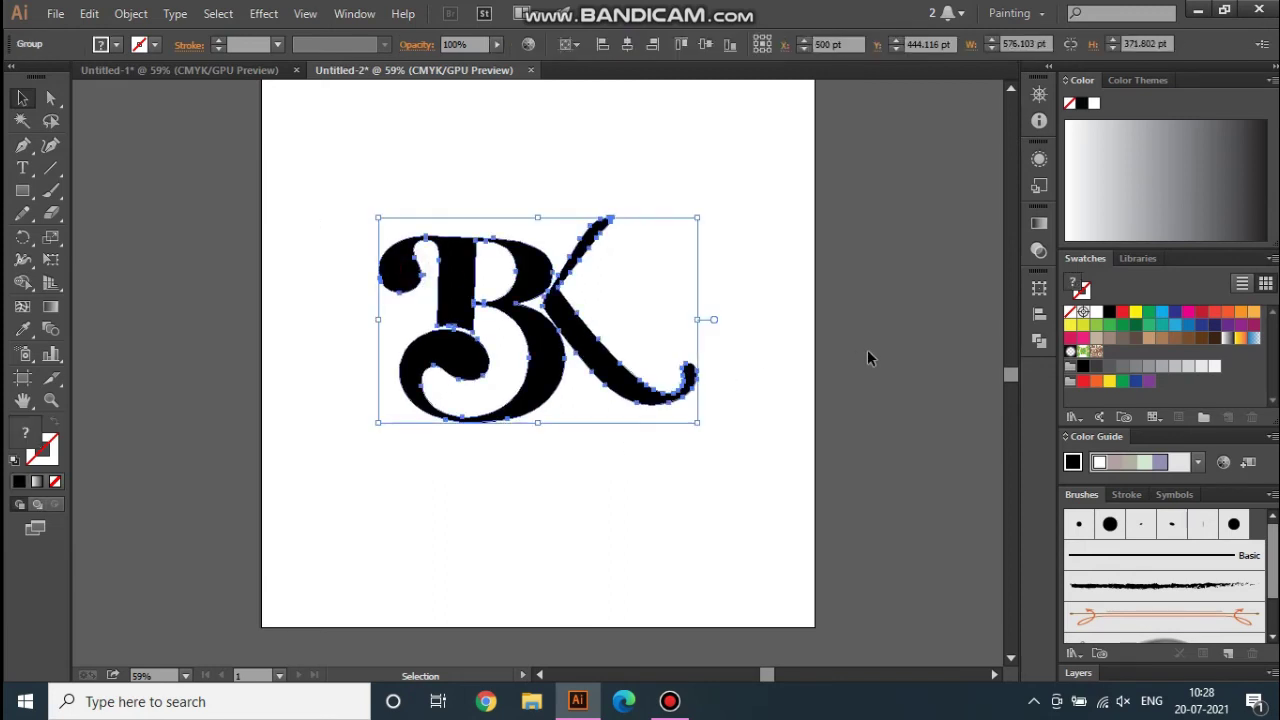
Step: Apply a linear gradient fill to the BK monogram from the Gradient panel
click(1040, 224)
click(815, 341)
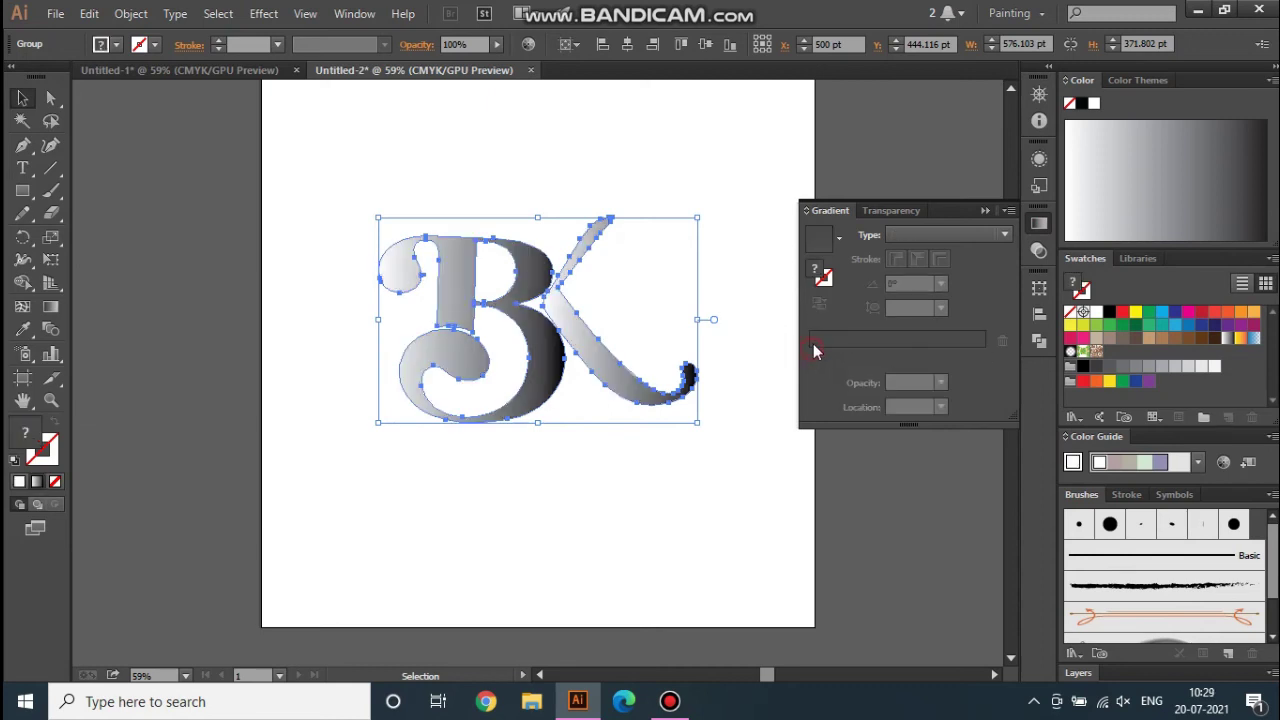
click(470, 489)
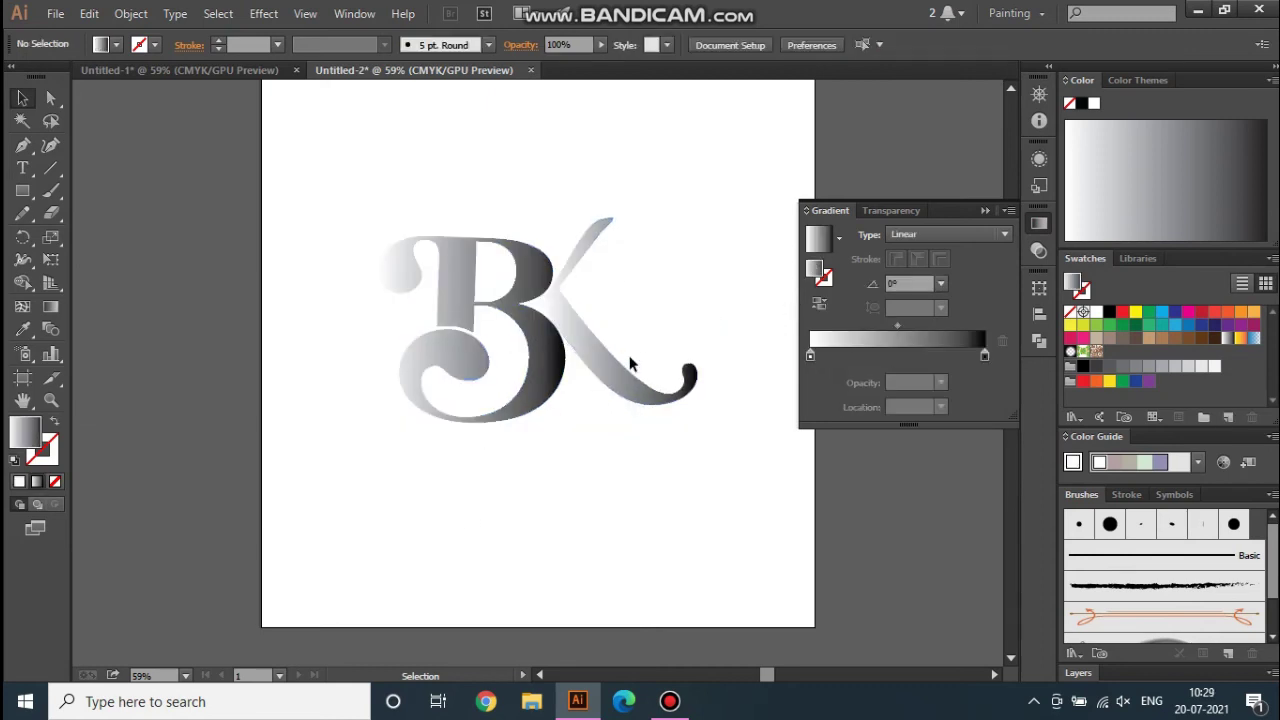
click(520, 305)
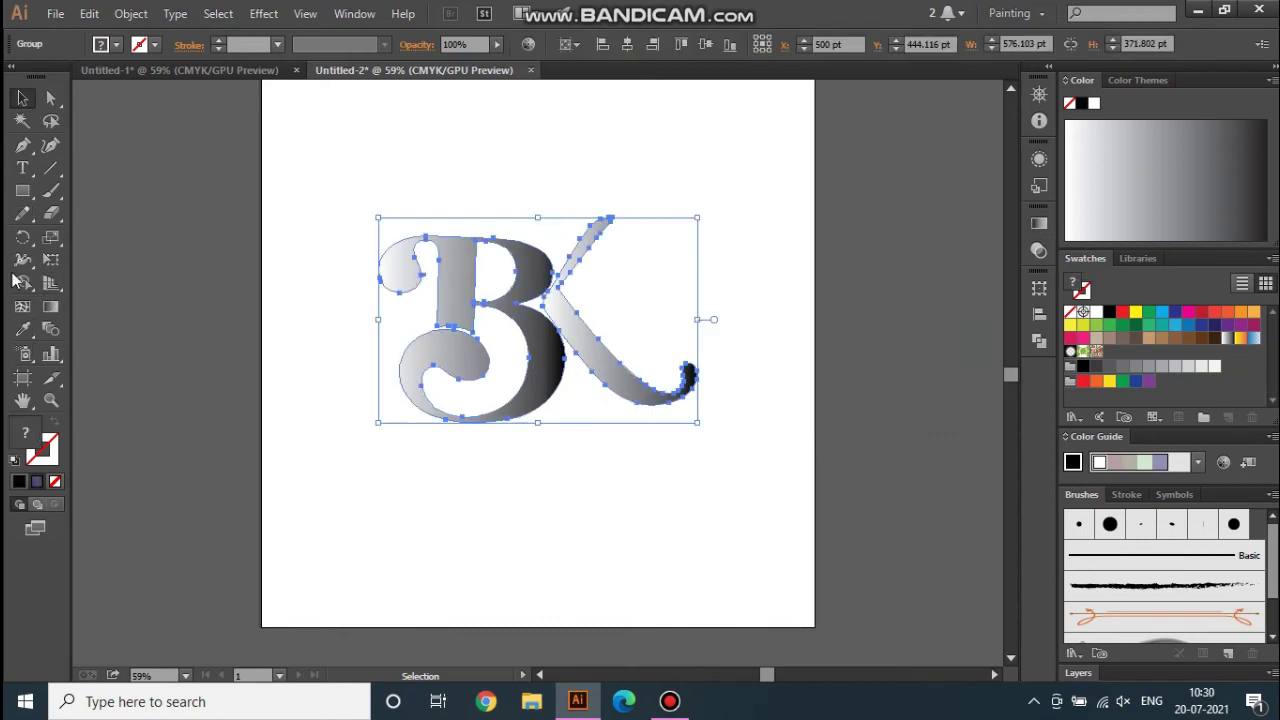
Step: Redraw the gradient with the Gradient tool, running light upper-left to black at the K's tail
click(50, 306)
drag(427, 356, 658, 234)
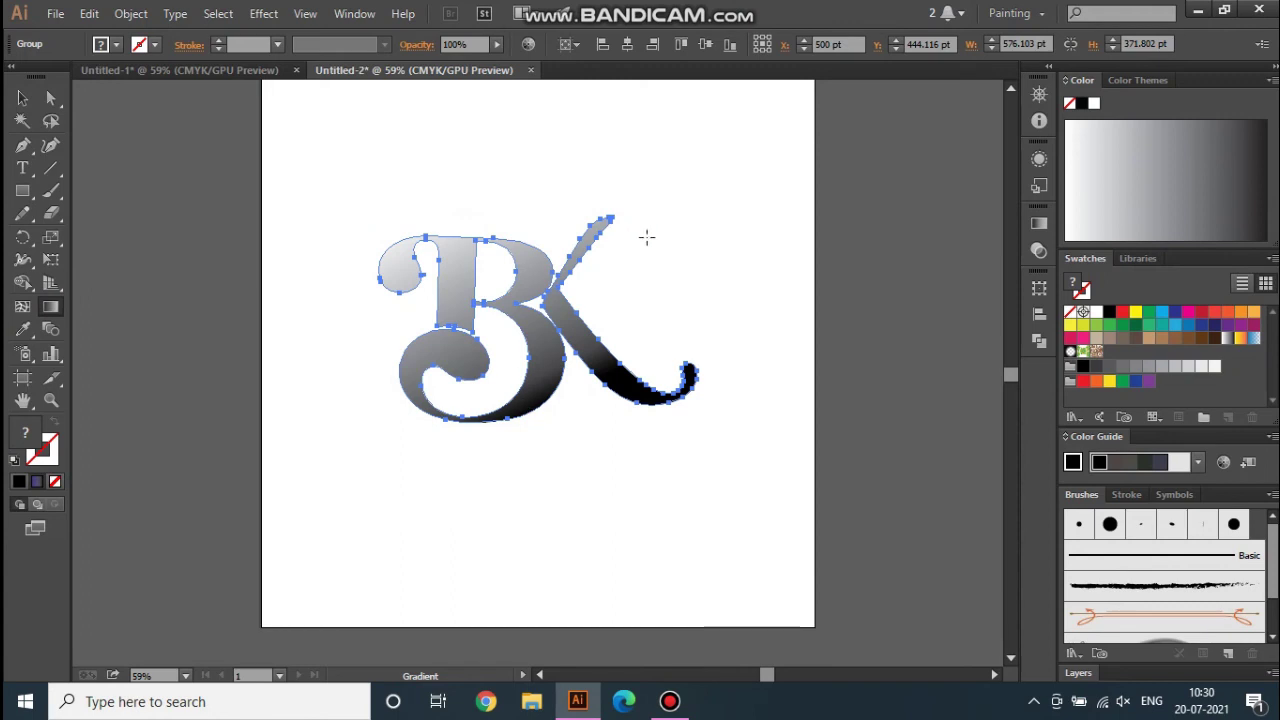
click(375, 412)
drag(414, 189, 643, 400)
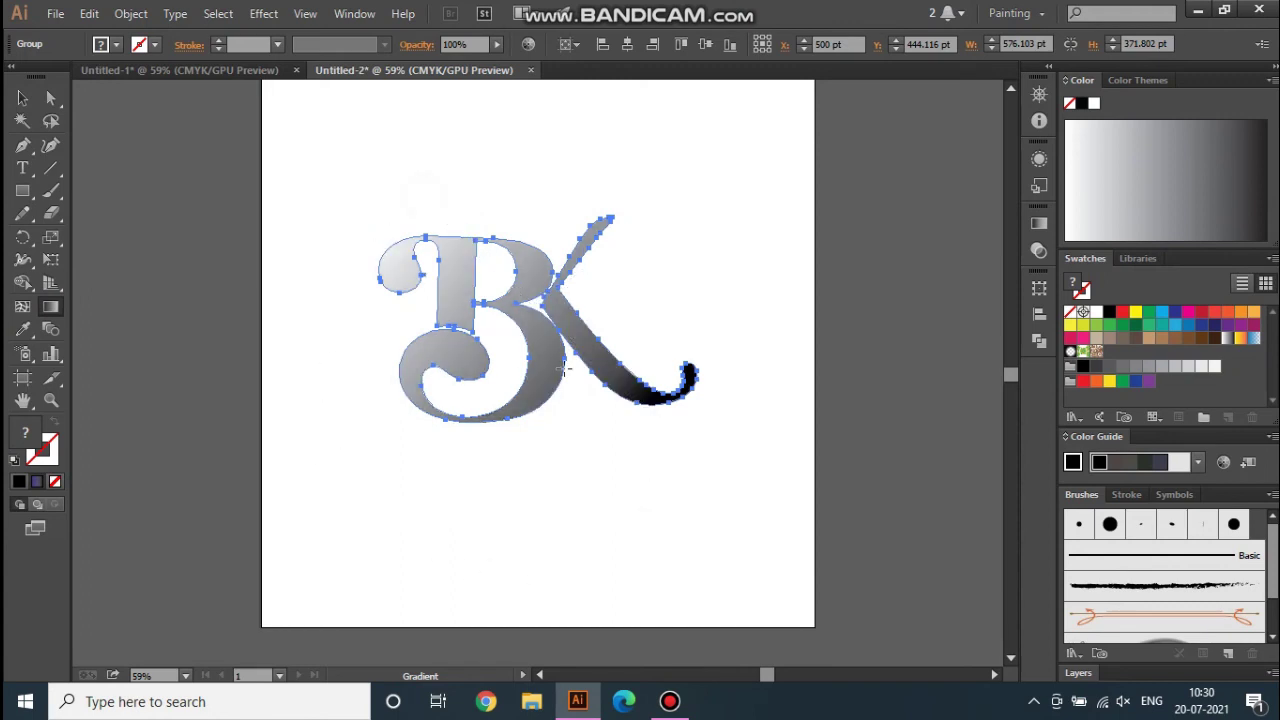
click(511, 169)
drag(511, 181, 521, 502)
drag(492, 207, 564, 461)
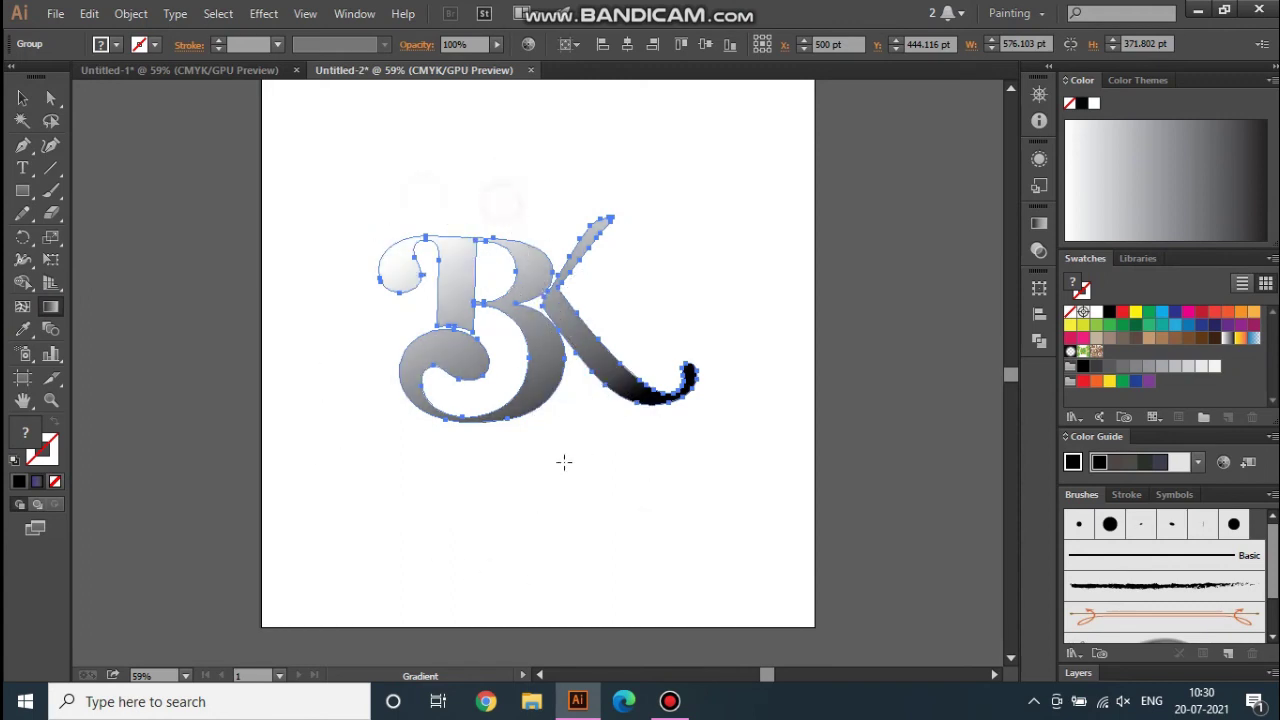
drag(538, 199, 585, 515)
drag(491, 197, 531, 488)
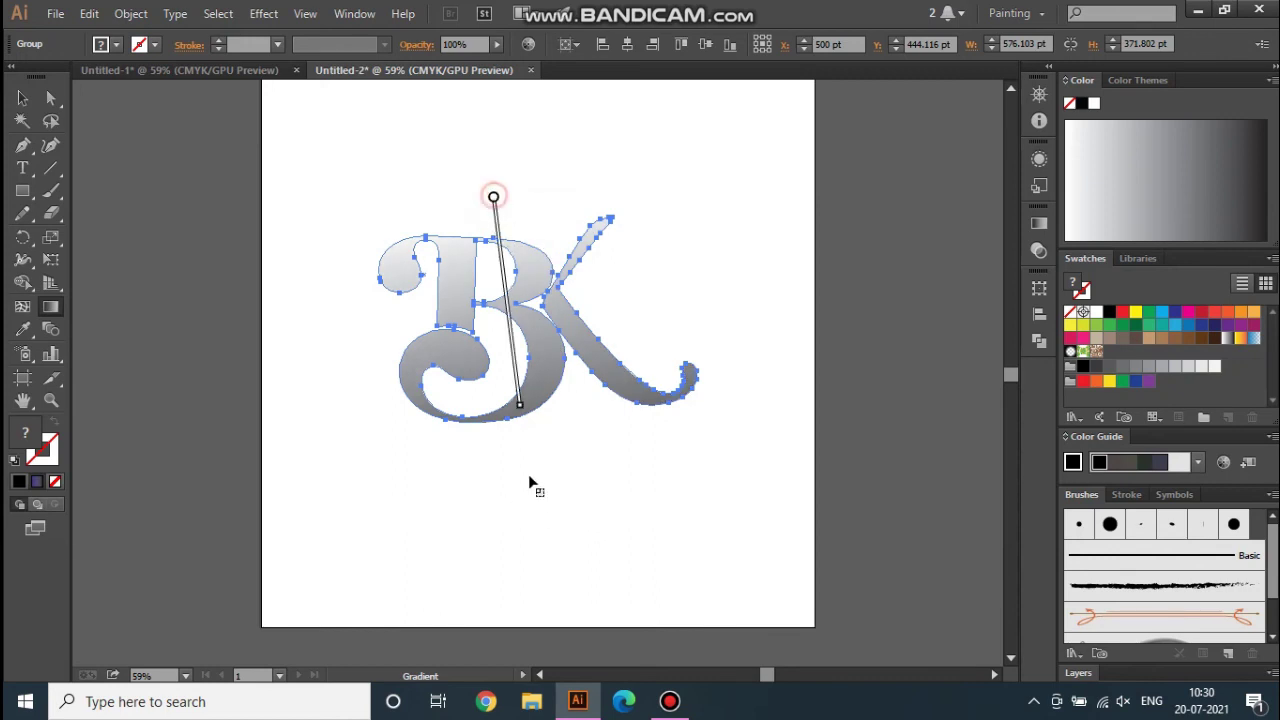
drag(358, 343, 543, 378)
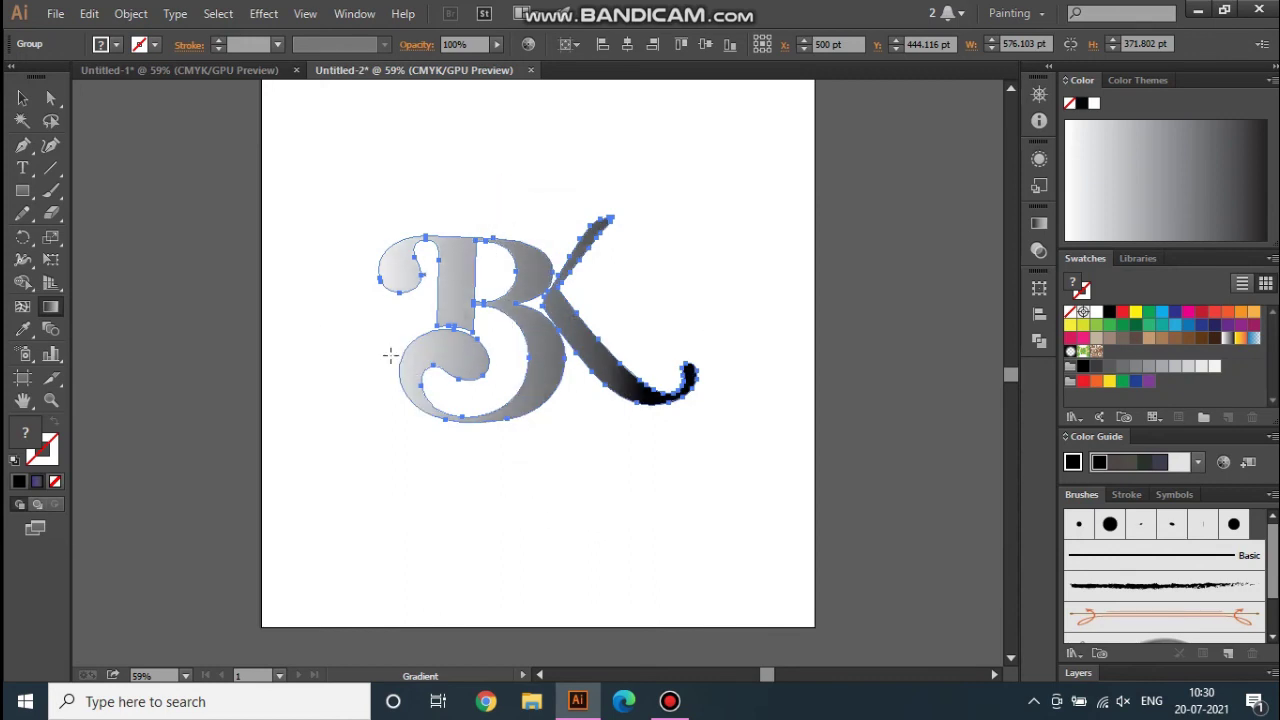
Step: Deselect and reselect the BK group to review the finished gradient
click(22, 98)
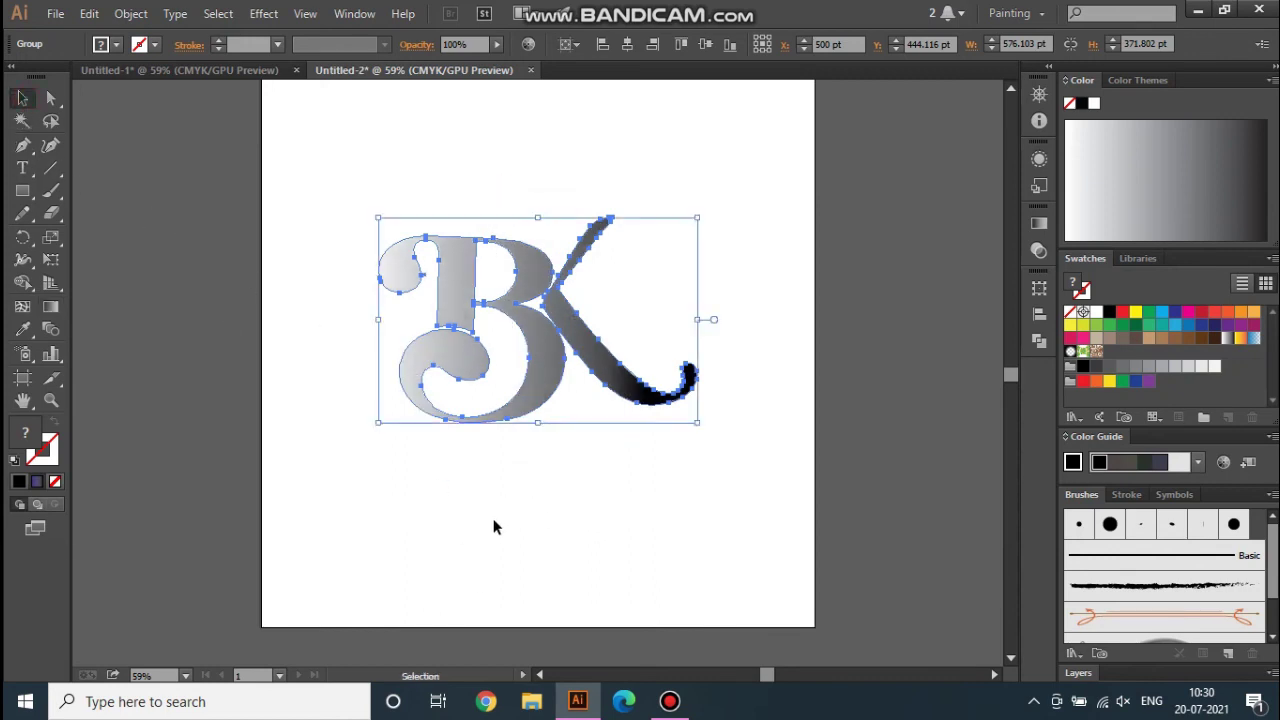
click(493, 527)
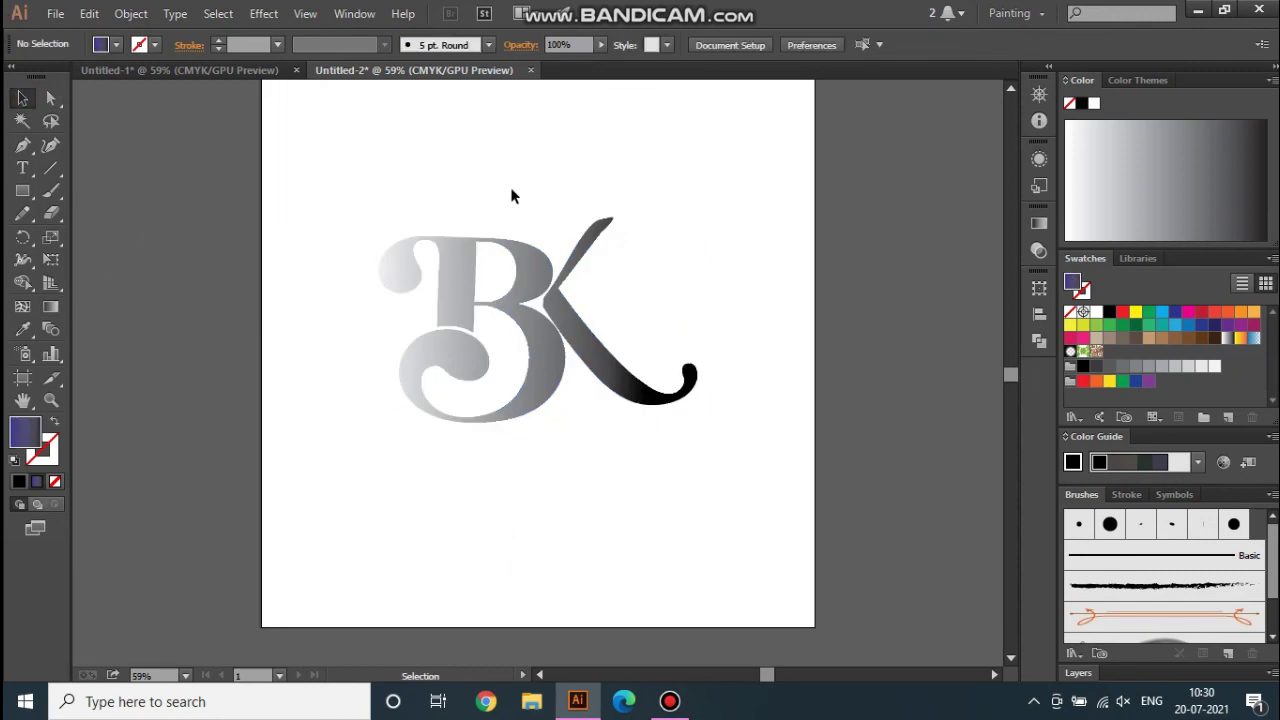
drag(302, 188, 665, 521)
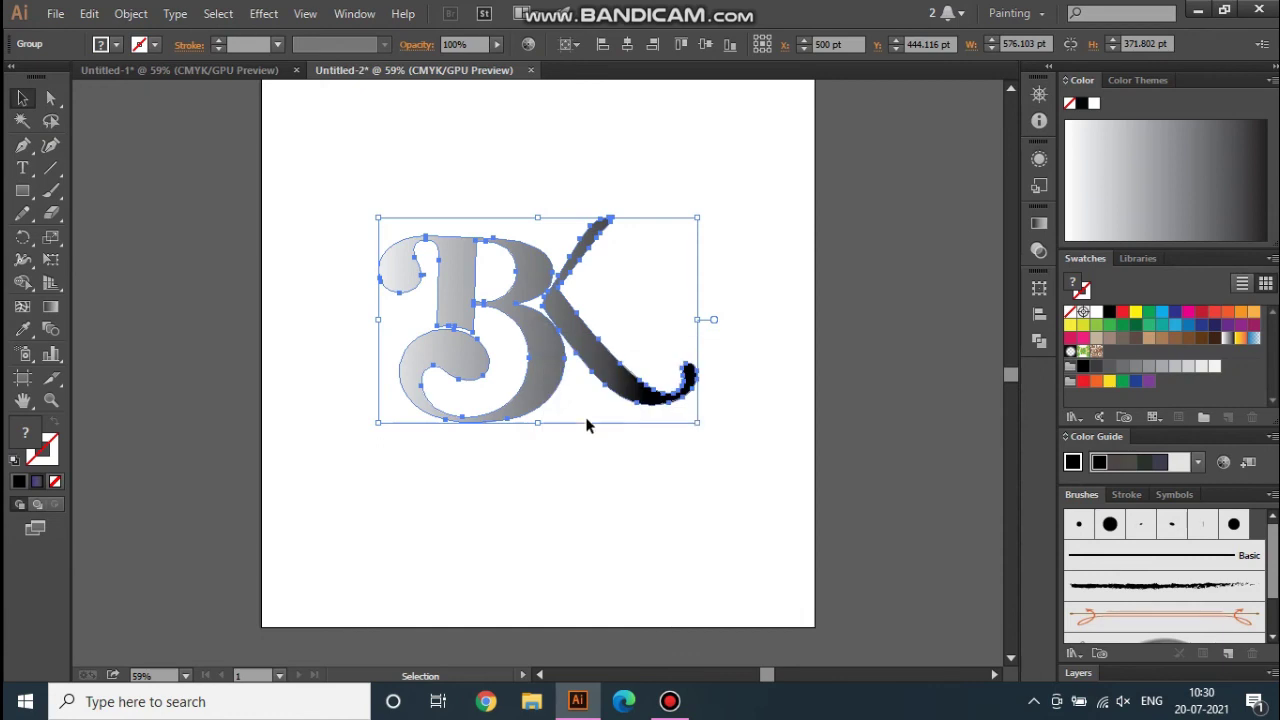
right_click(510, 296)
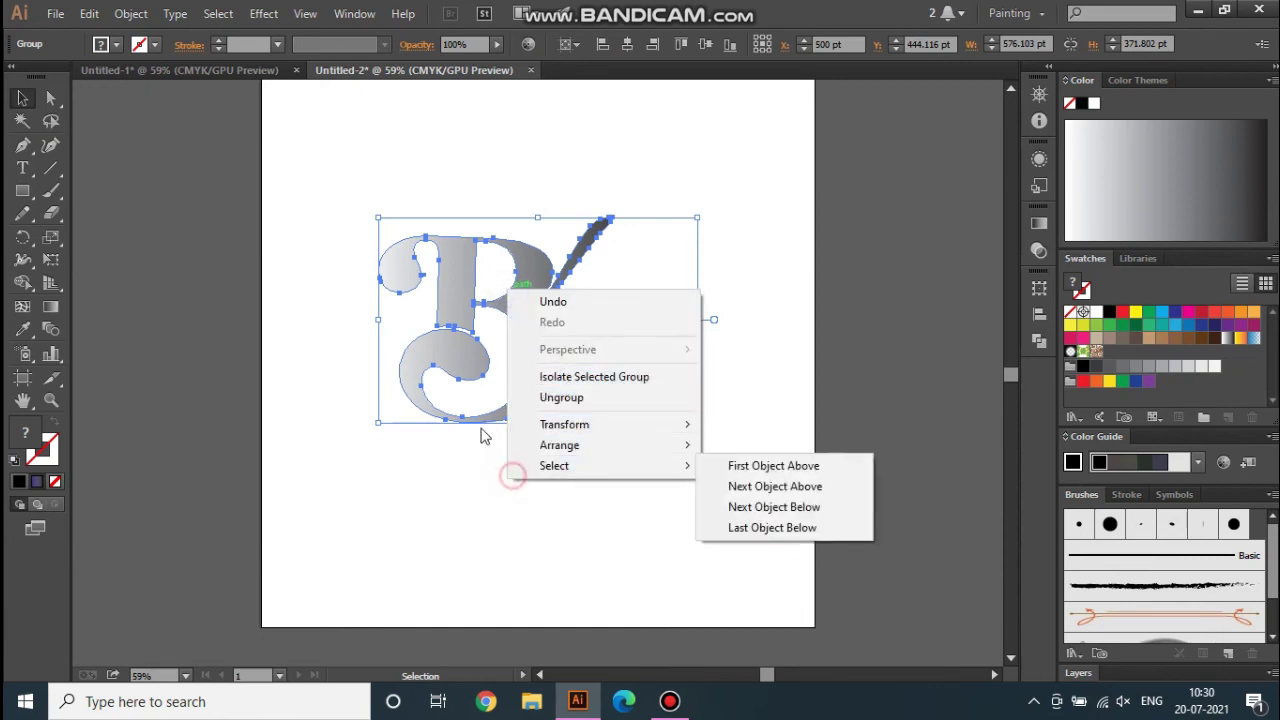
click(348, 464)
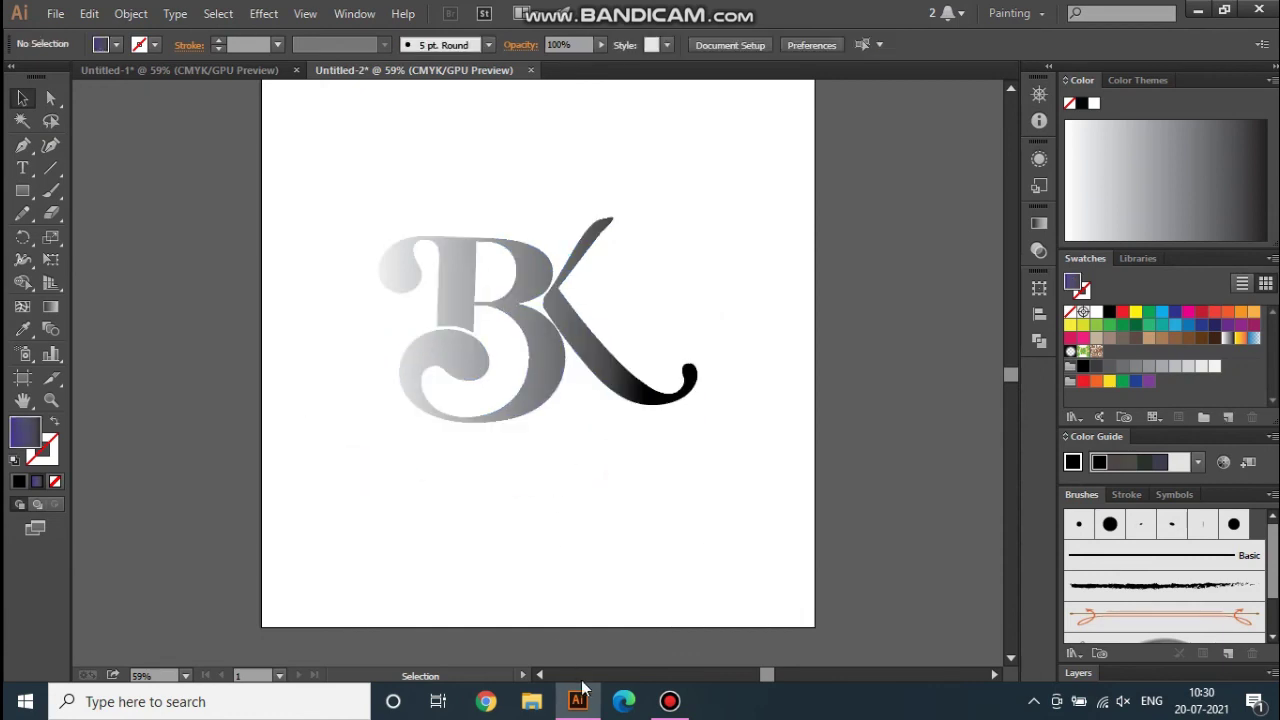